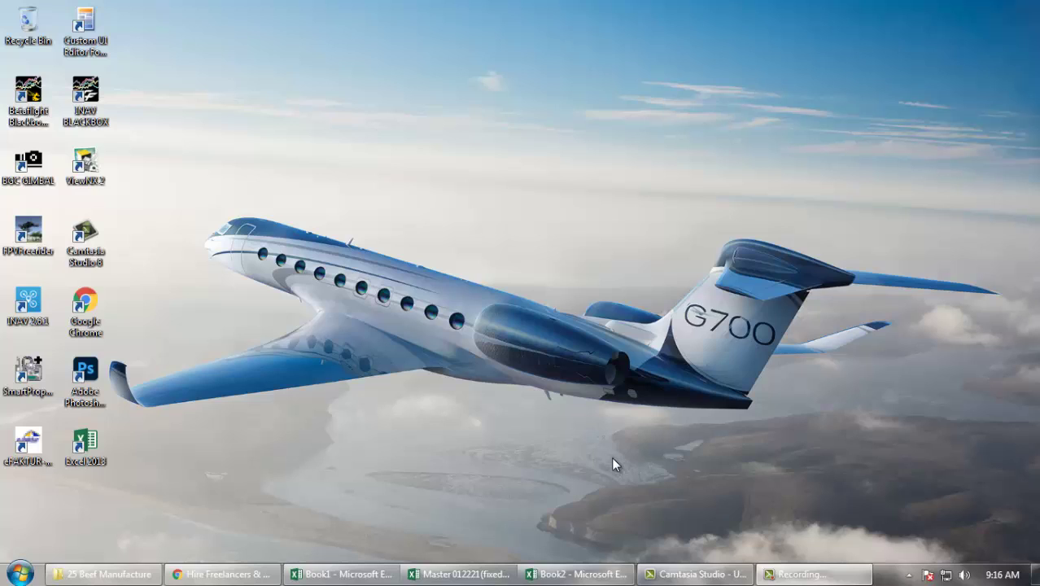
Restore the blank Book2 workbook and click through cells F9, G7, H5, J4 and K5.
click(577, 574)
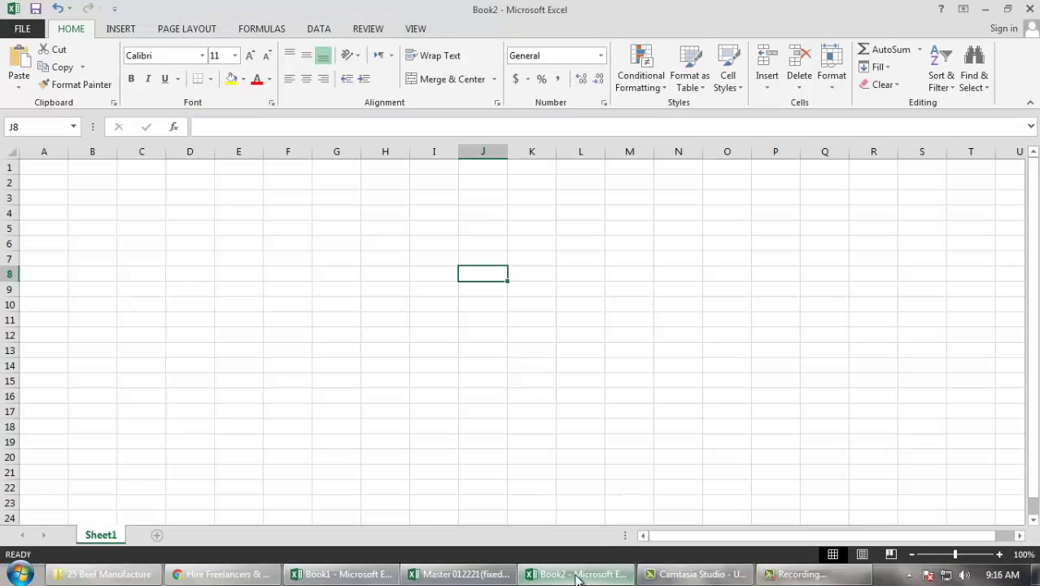
click(287, 294)
click(332, 255)
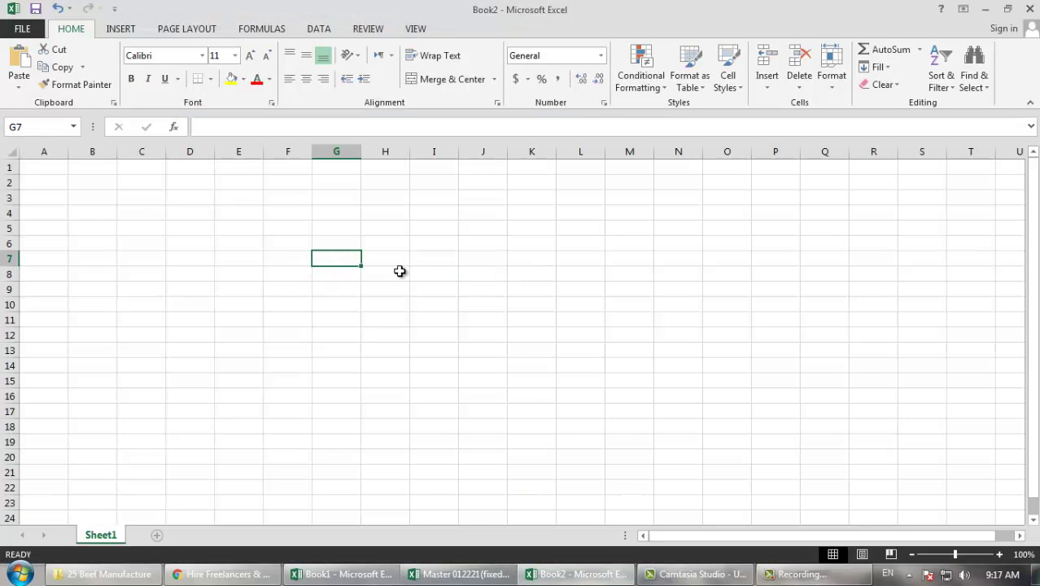
click(388, 229)
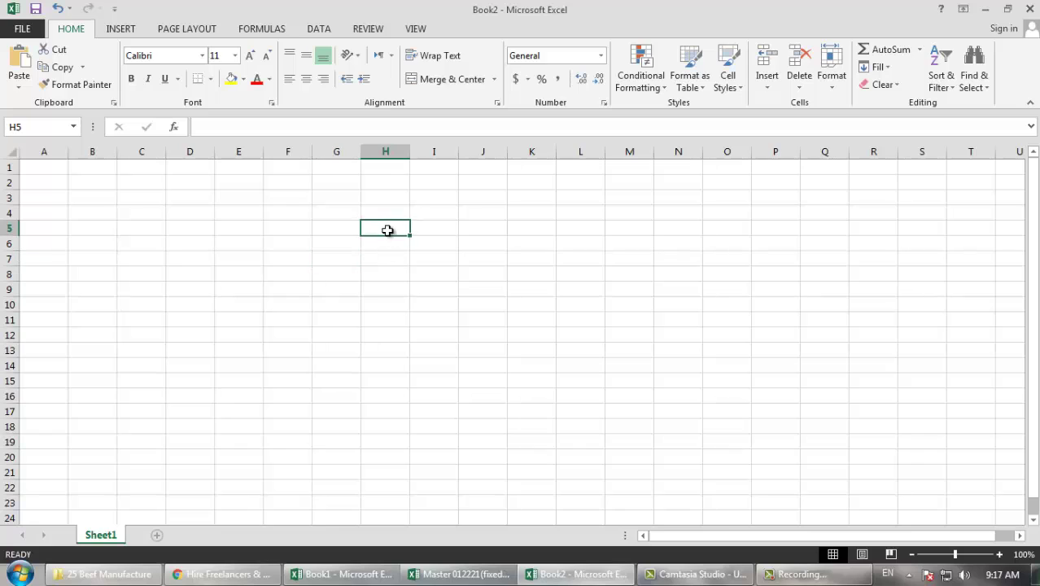
click(499, 216)
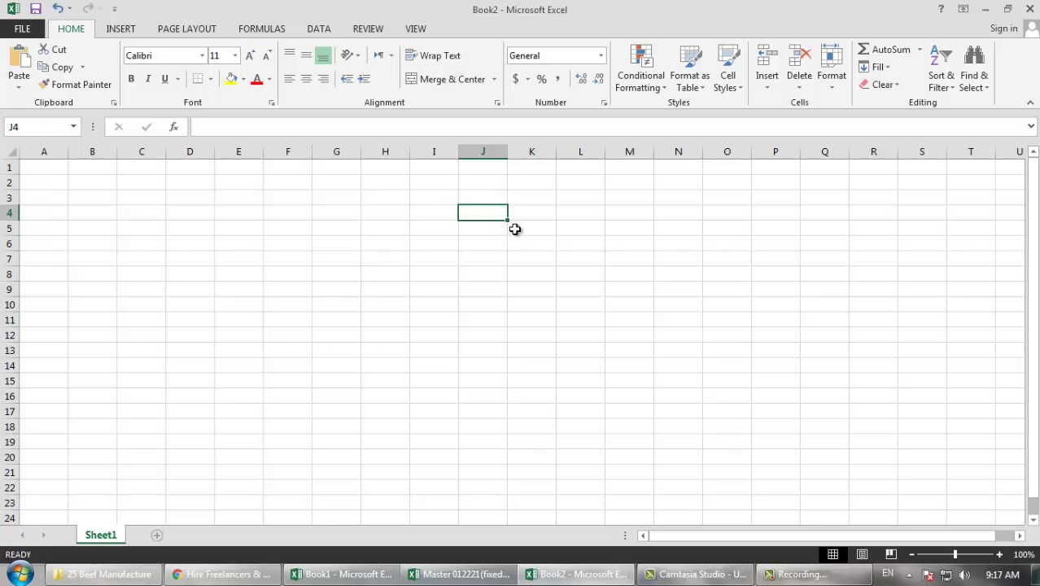
click(516, 229)
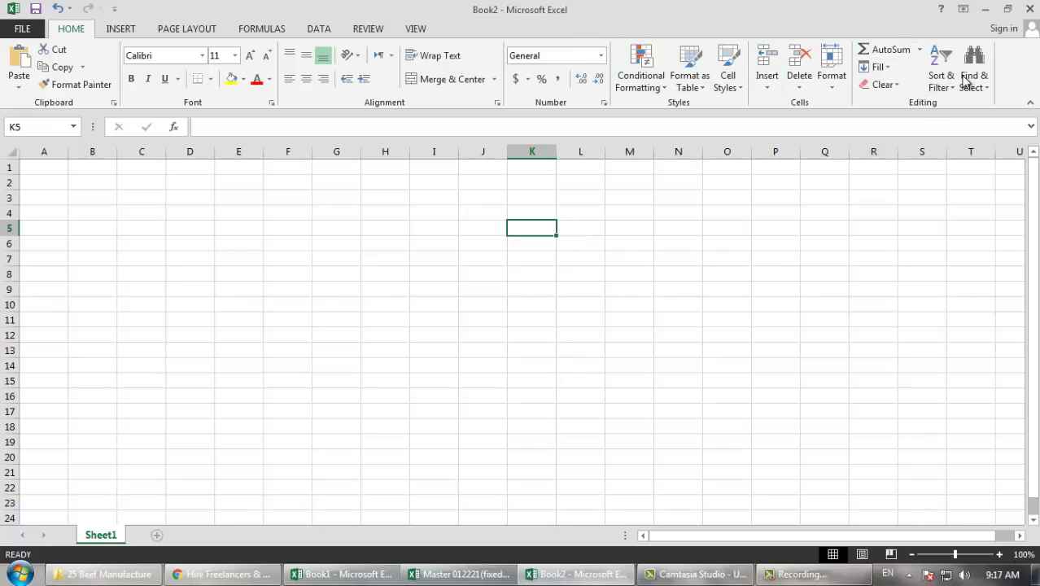
Tick Developer in Customize the Ribbon, confirm, and switch to the Developer tab.
right_click(1010, 69)
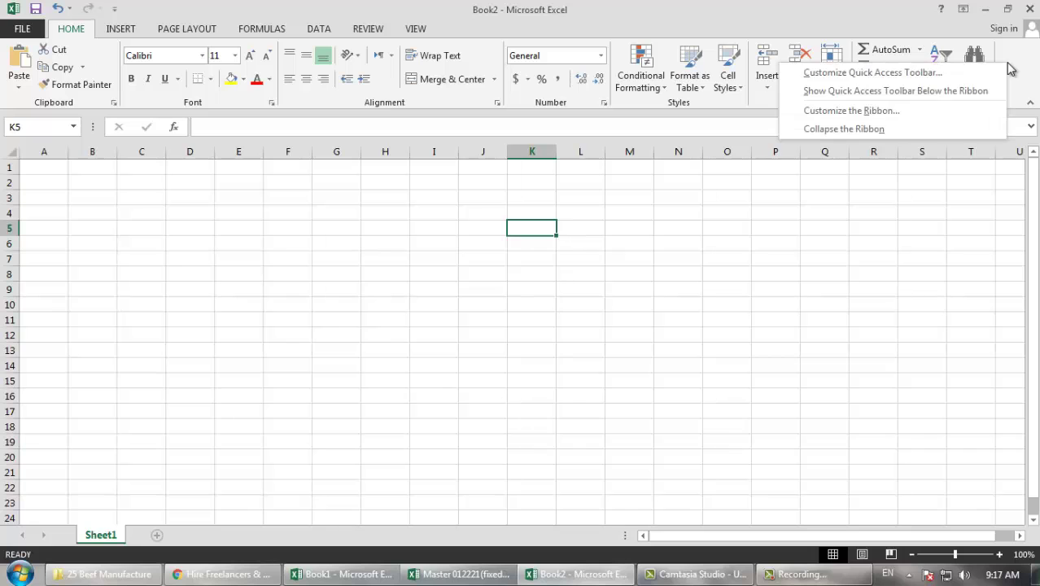
click(918, 110)
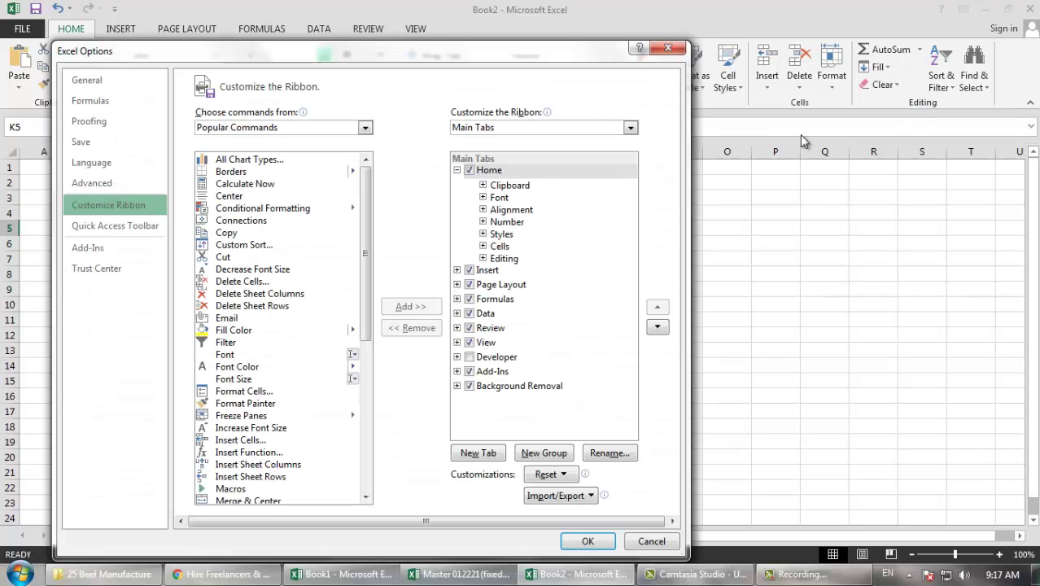
click(469, 357)
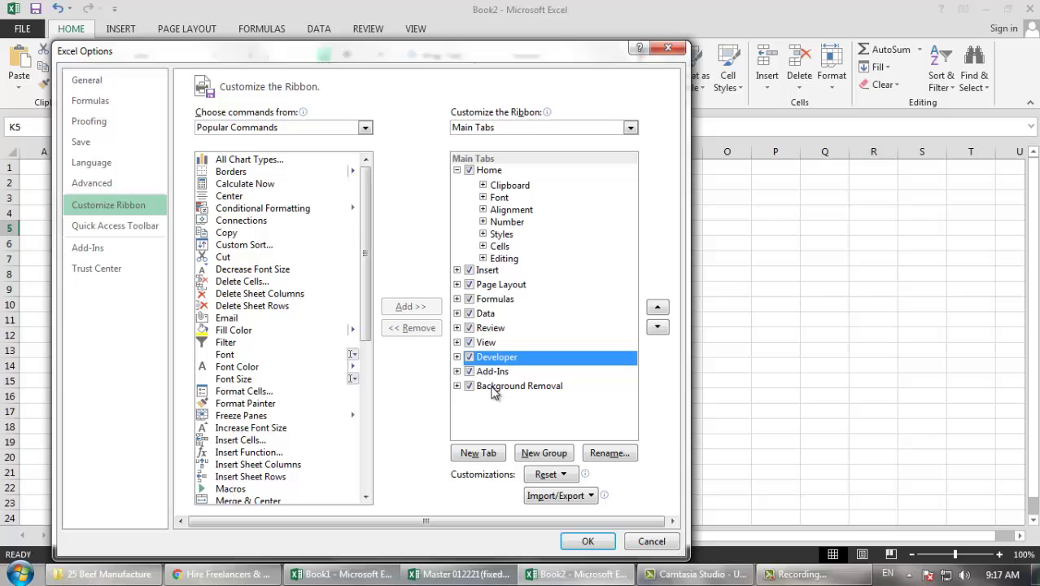
click(605, 542)
click(483, 29)
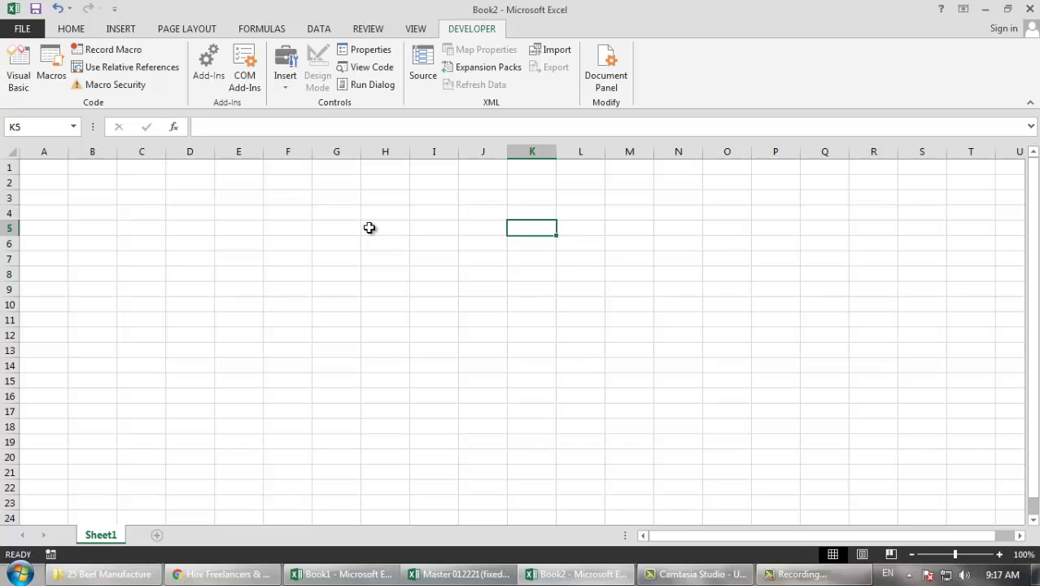
Draw a Rounded Rectangle over cells E4 to G5 and bring up its context menu.
click(369, 228)
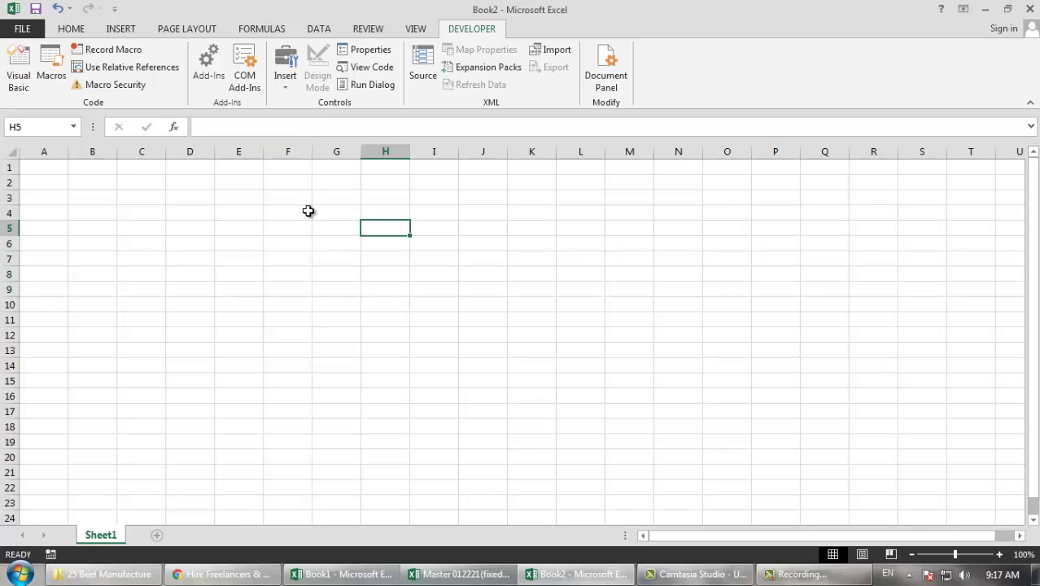
click(323, 241)
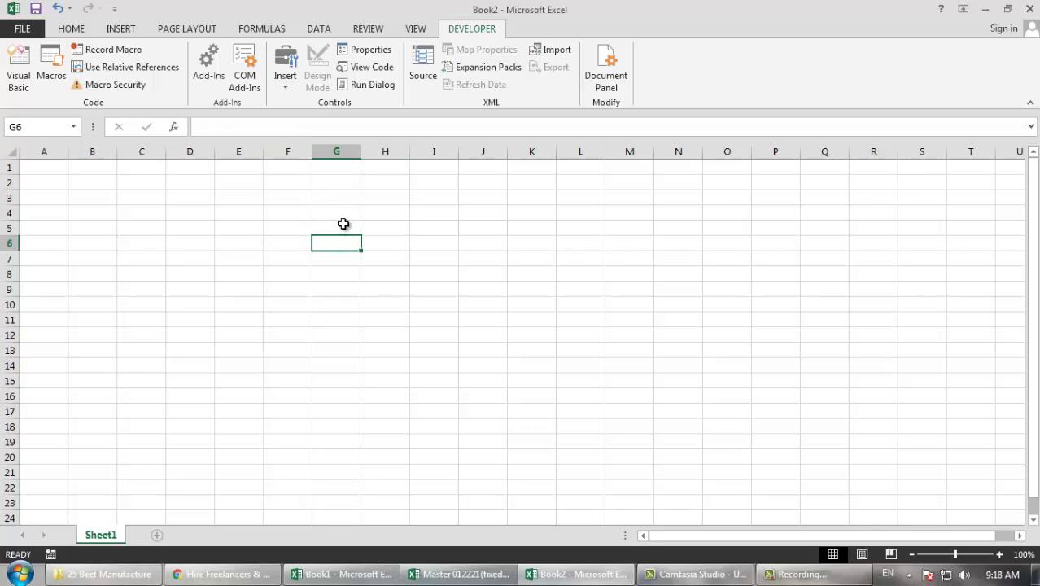
click(343, 224)
click(121, 28)
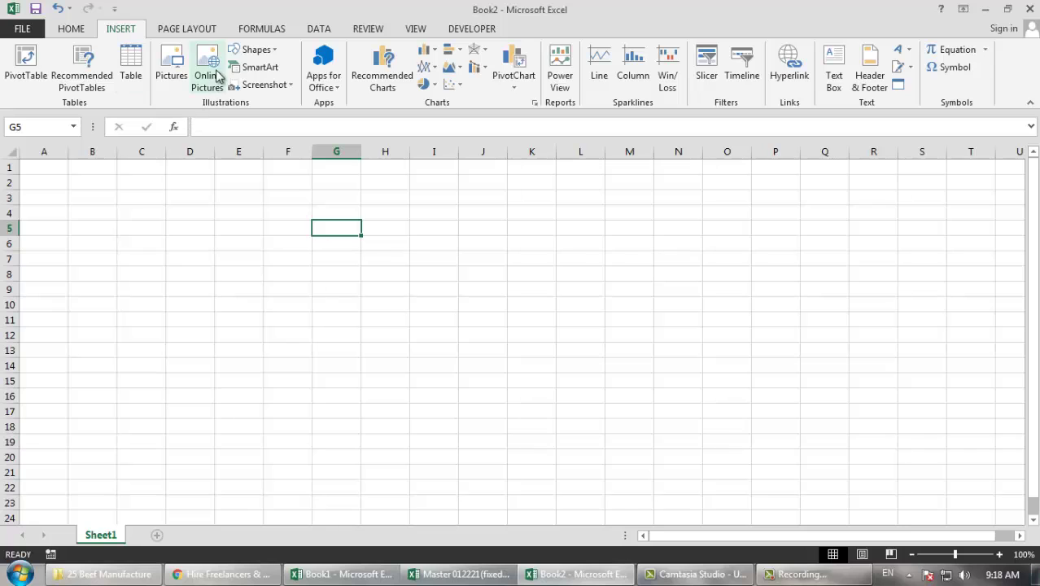
click(253, 50)
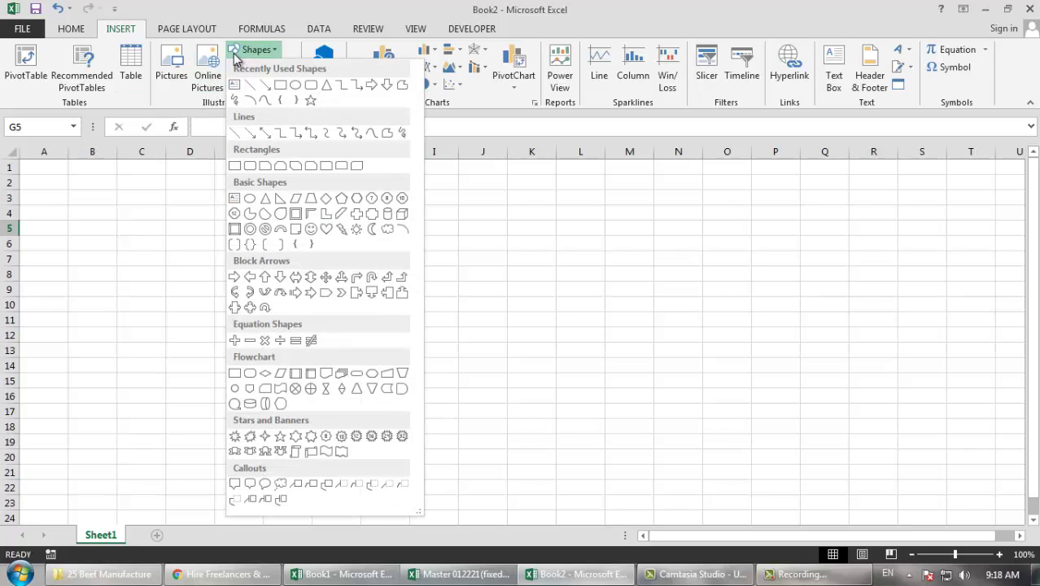
click(310, 85)
drag(244, 208, 348, 240)
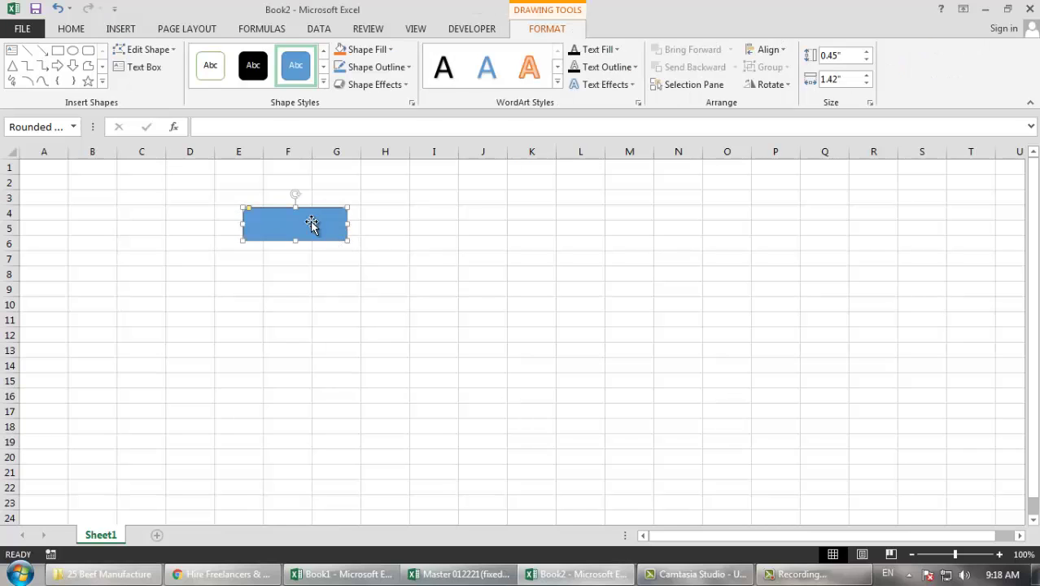
right_click(313, 226)
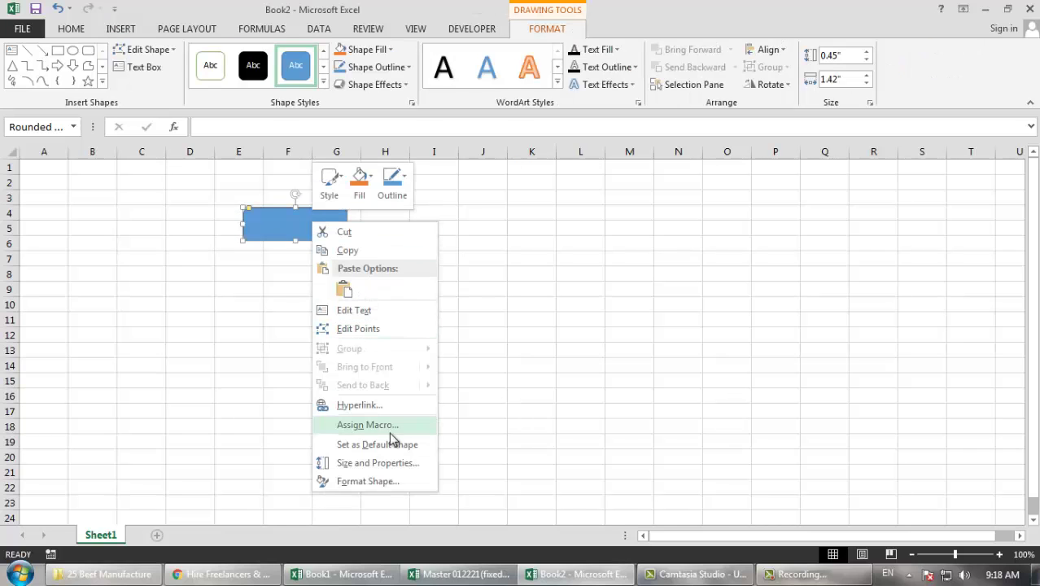
Assign the rectangle a new RoundedRectangle1_Click macro with MsgBox "hai", then return to Book2.
click(388, 426)
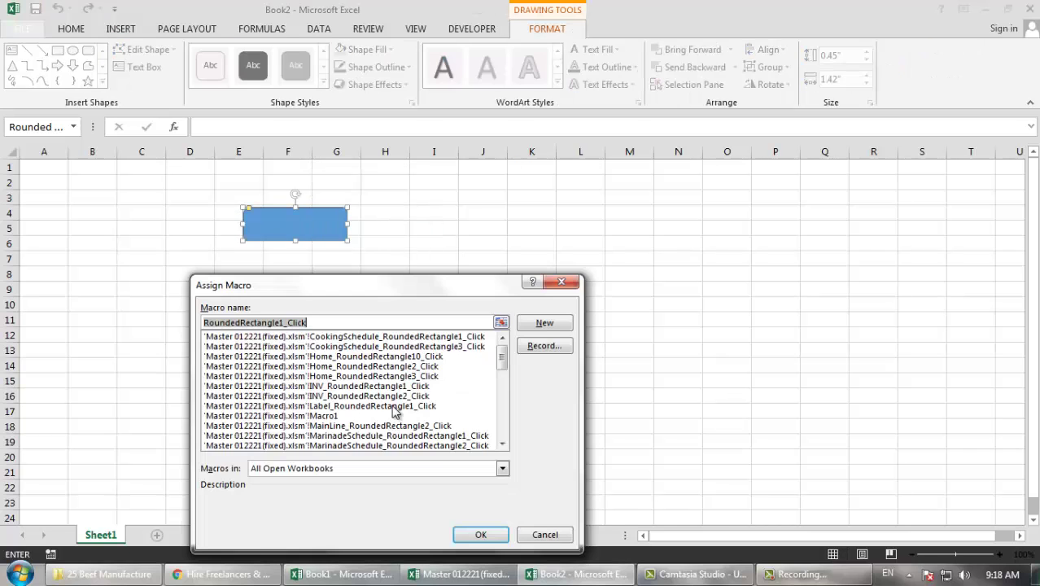
click(545, 323)
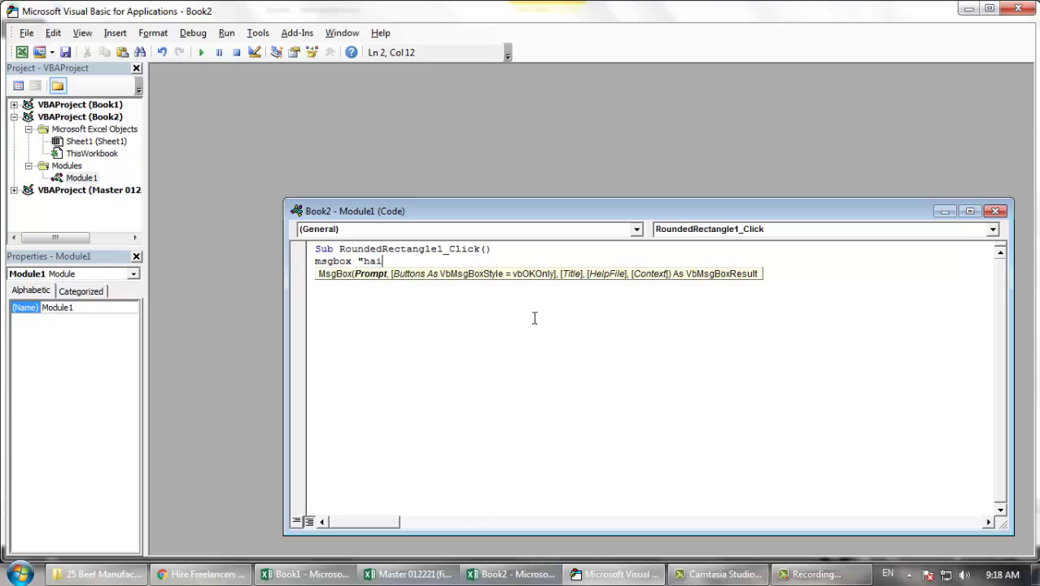
key(Down)
key(Up)
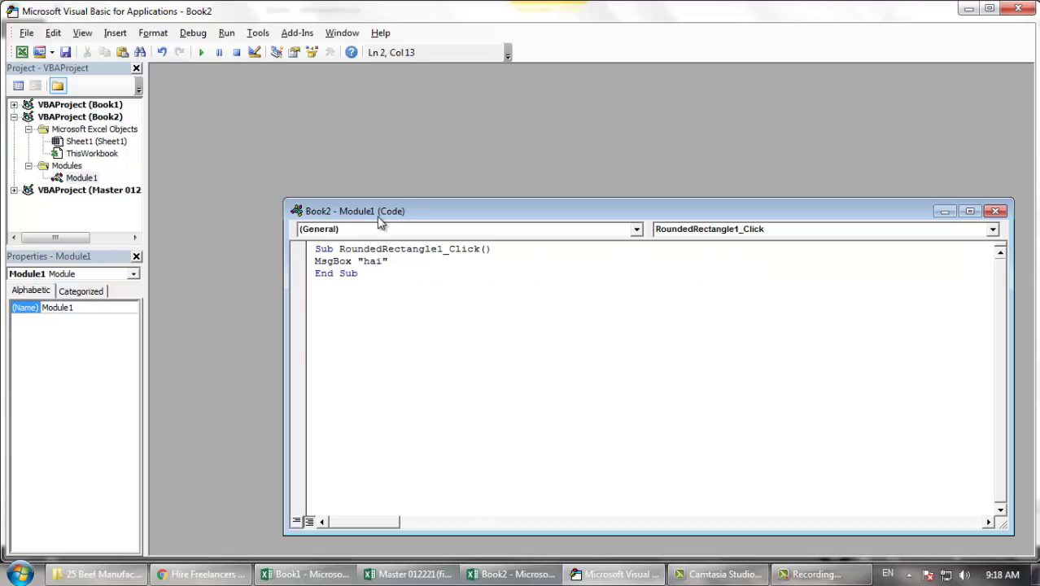
click(517, 574)
Click the rectangle to run its macro and dismiss the hai message.
click(419, 318)
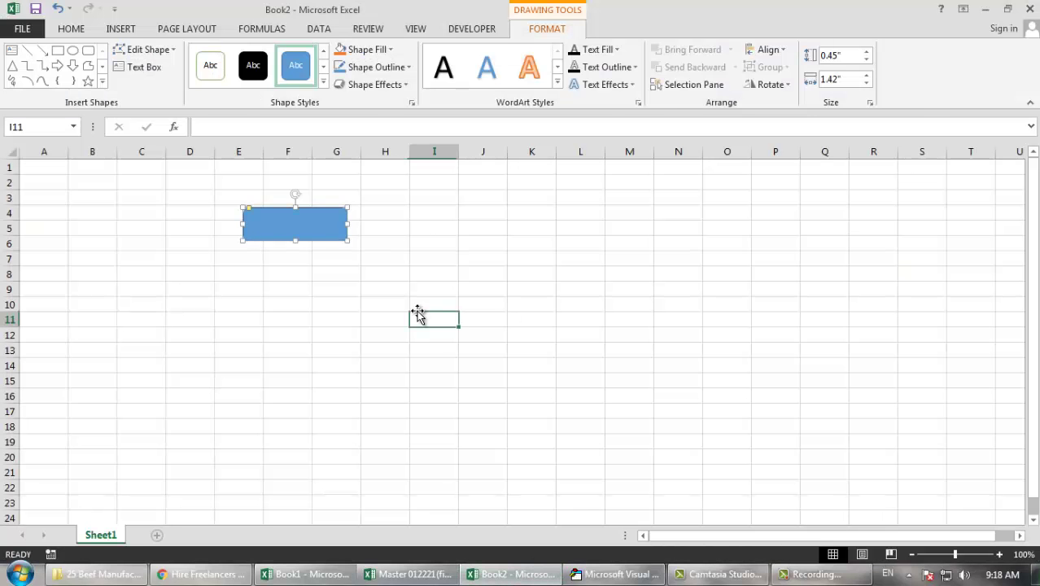
click(309, 228)
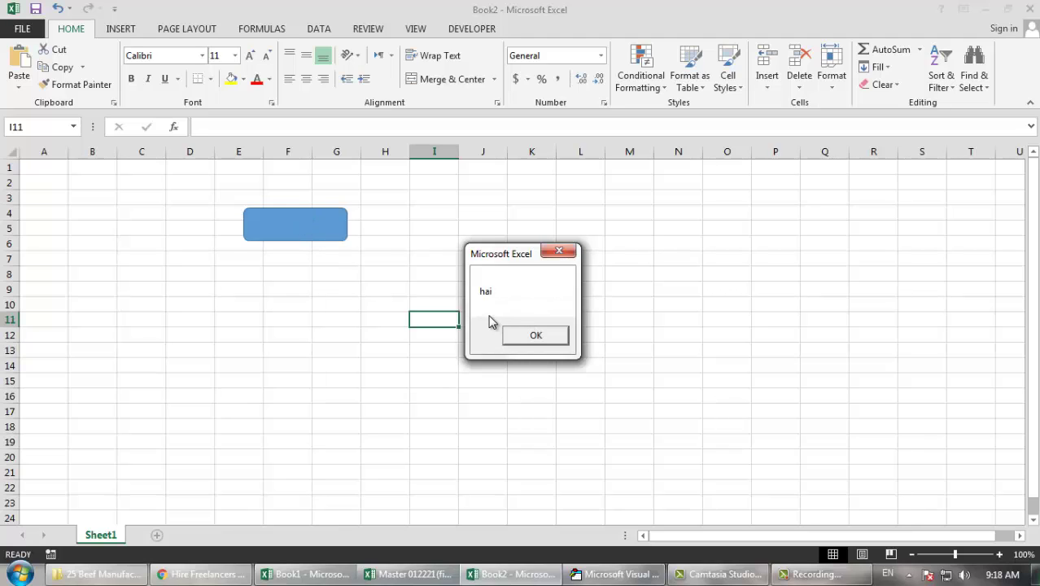
click(544, 338)
Select cells around I6 to J8, then switch to the Master 012221(fixed) workbook.
click(418, 288)
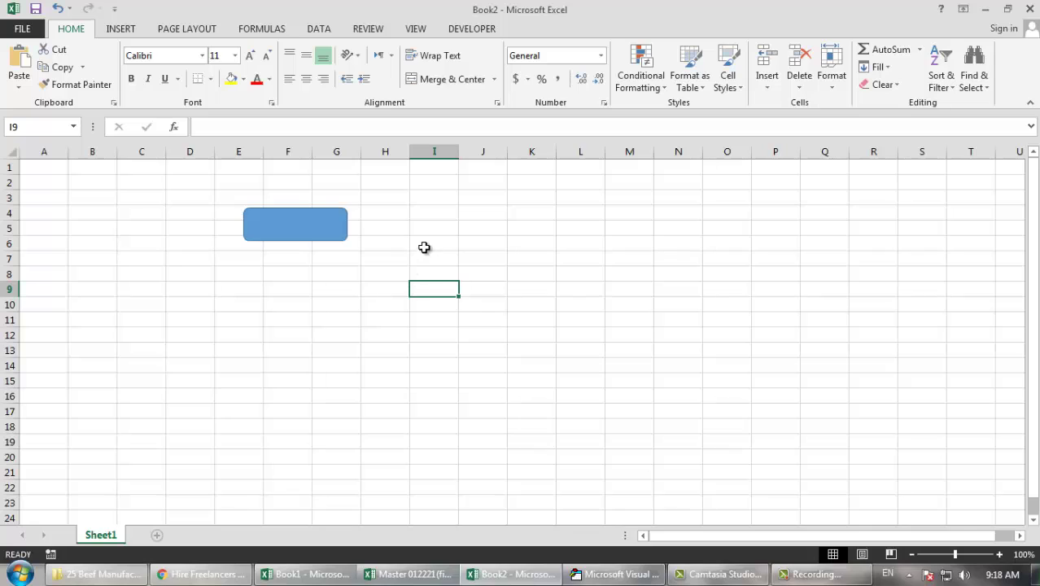
key(Up)
key(Up)
key(Up)
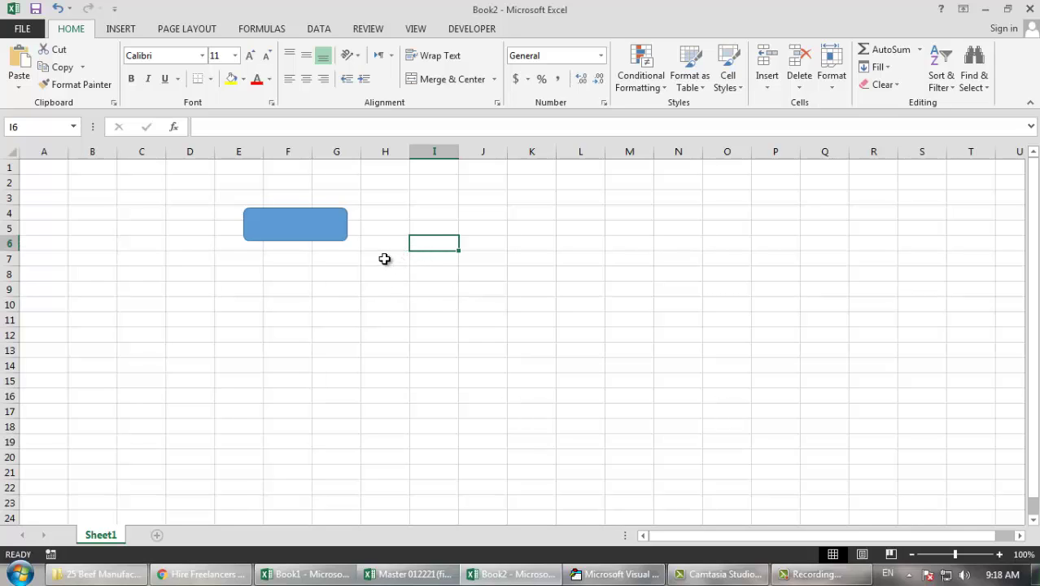
click(387, 259)
click(425, 241)
click(483, 271)
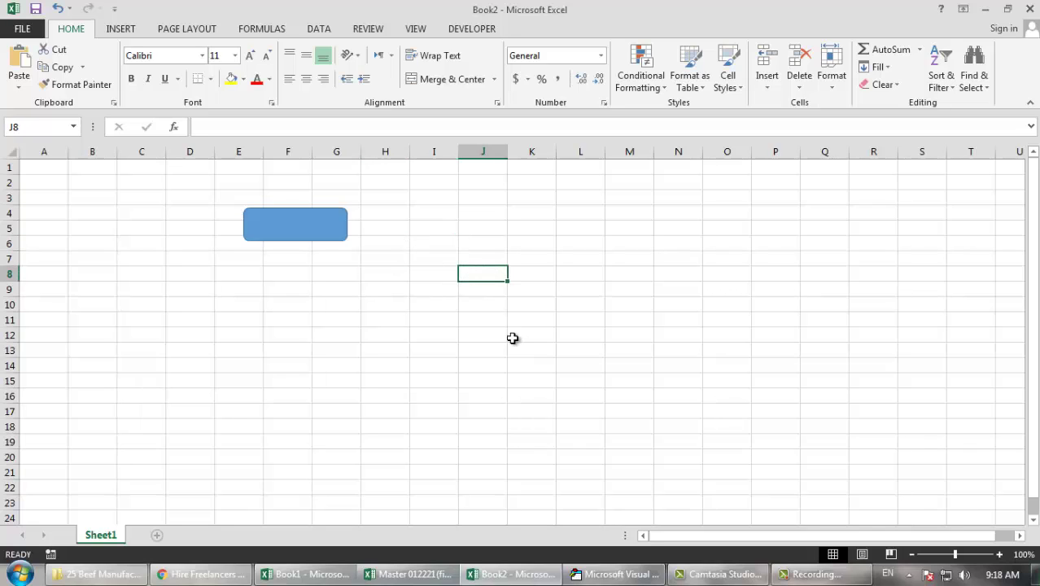
click(417, 575)
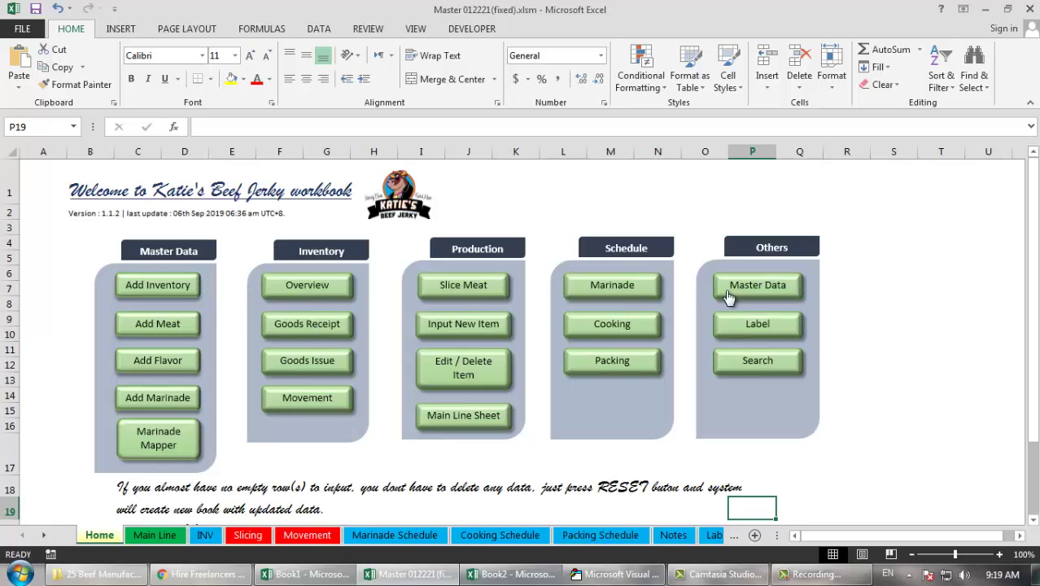
Open and close the Add Inventory form, then close the Windows colour-scheme prompt.
click(174, 291)
click(623, 167)
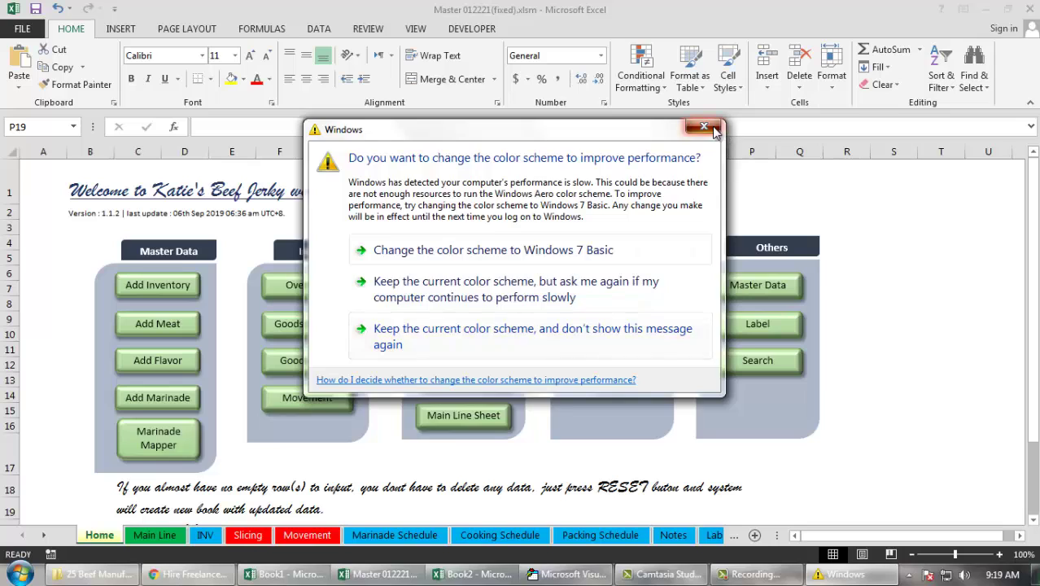
click(705, 127)
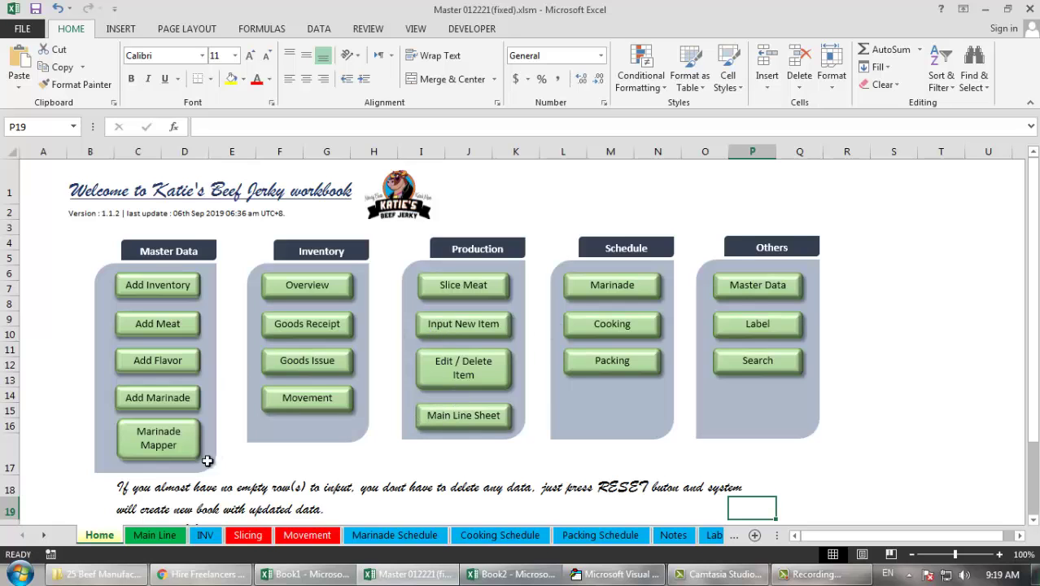
Switch to freelancer.com in Chrome, check its address, and go to the Log In page.
click(226, 574)
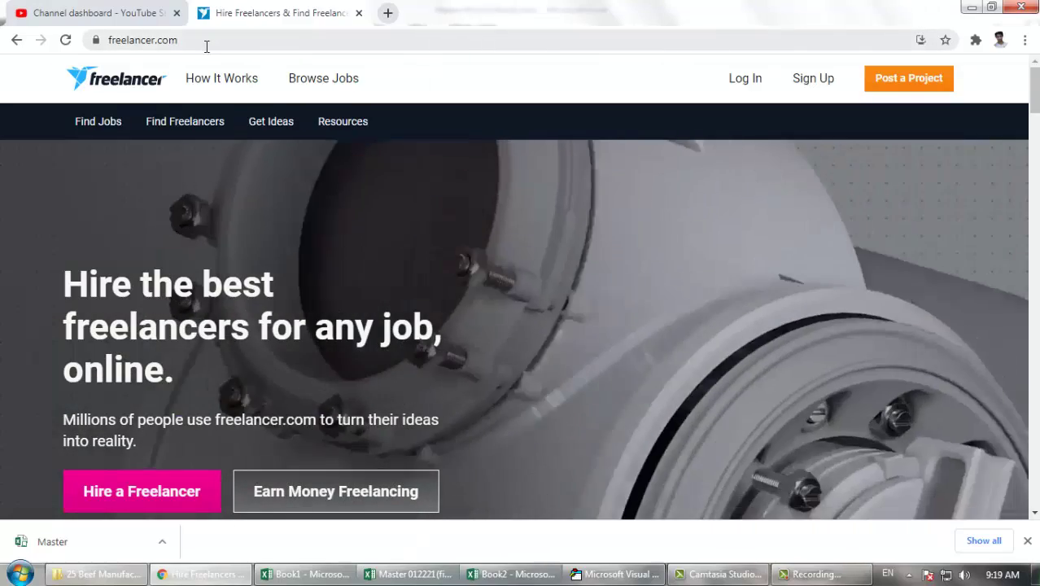
click(203, 43)
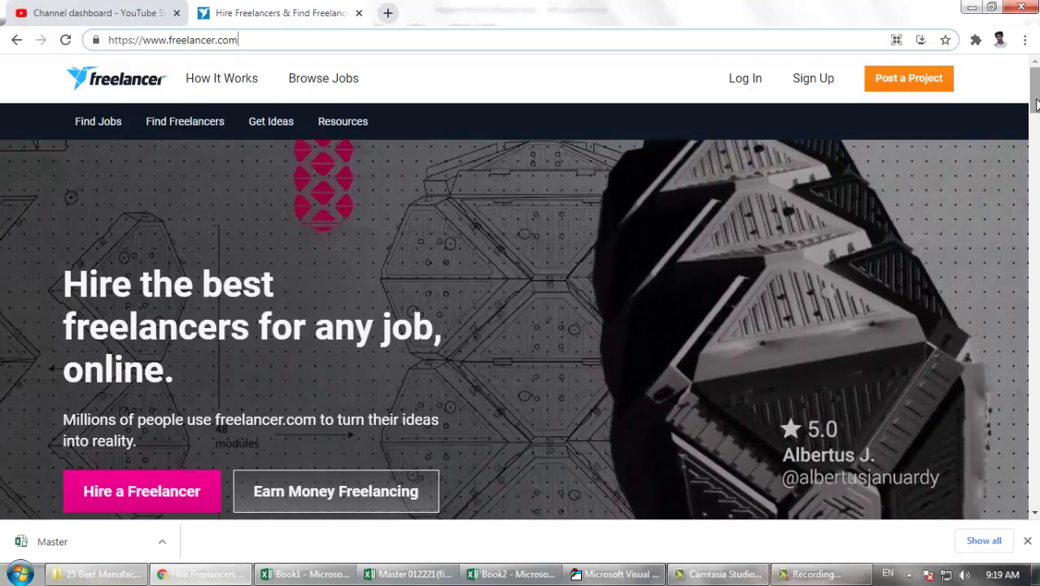
drag(1036, 104, 1036, 114)
scroll(520, 325, up, 2)
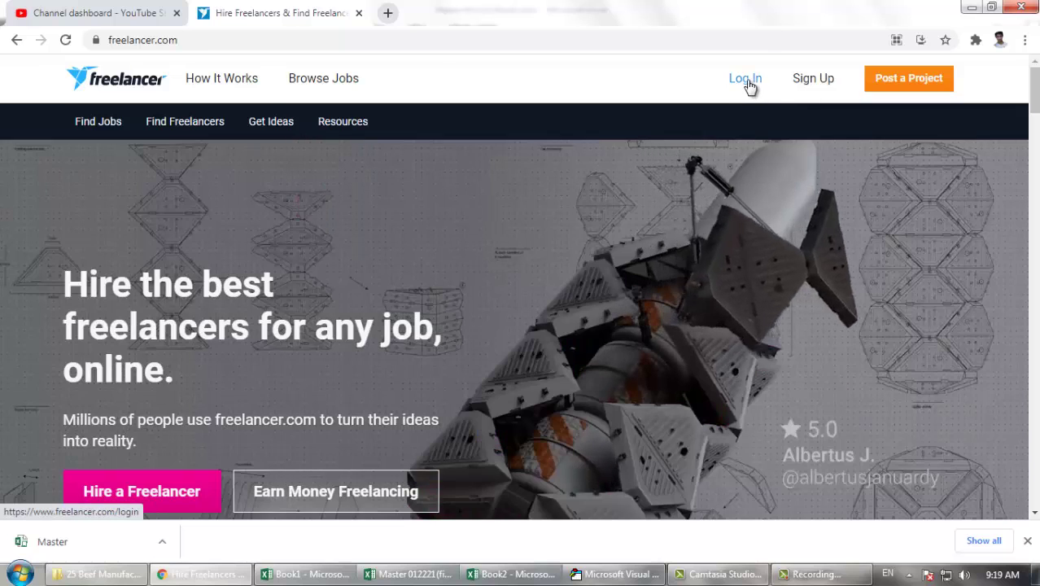
click(748, 85)
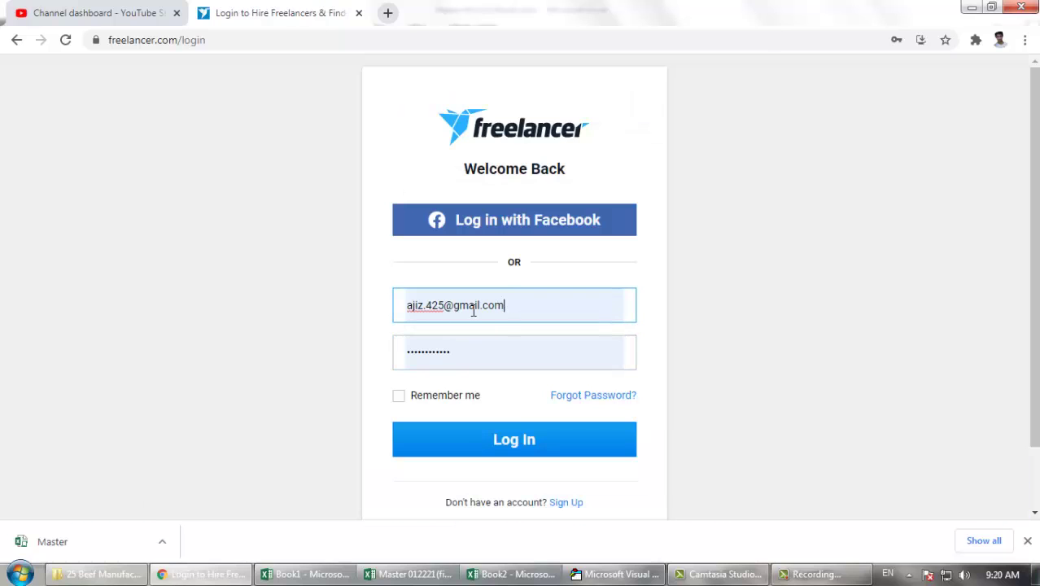
Sign in with the saved account details and open your own freelancer profile.
click(508, 442)
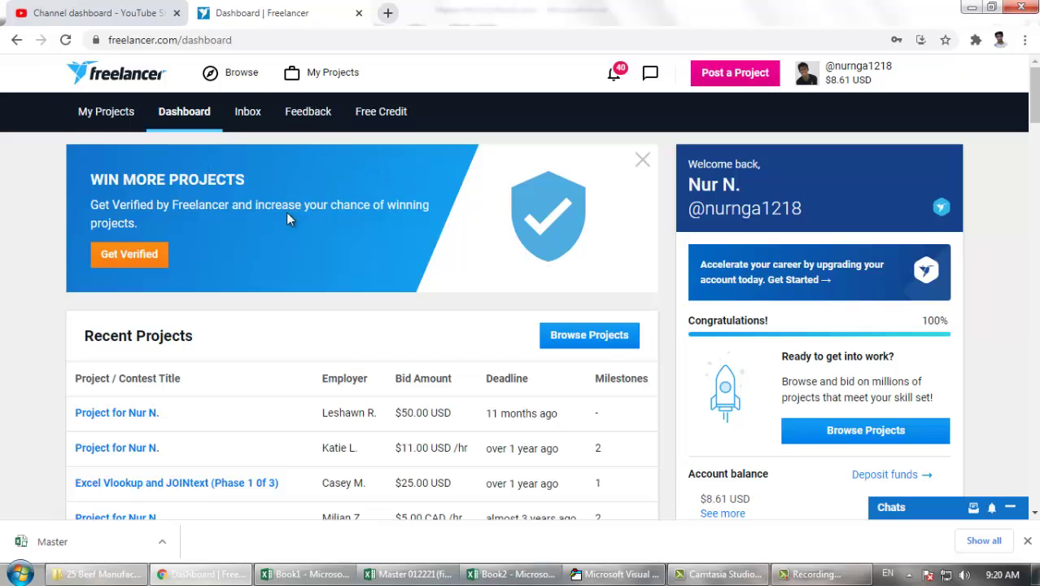
click(867, 79)
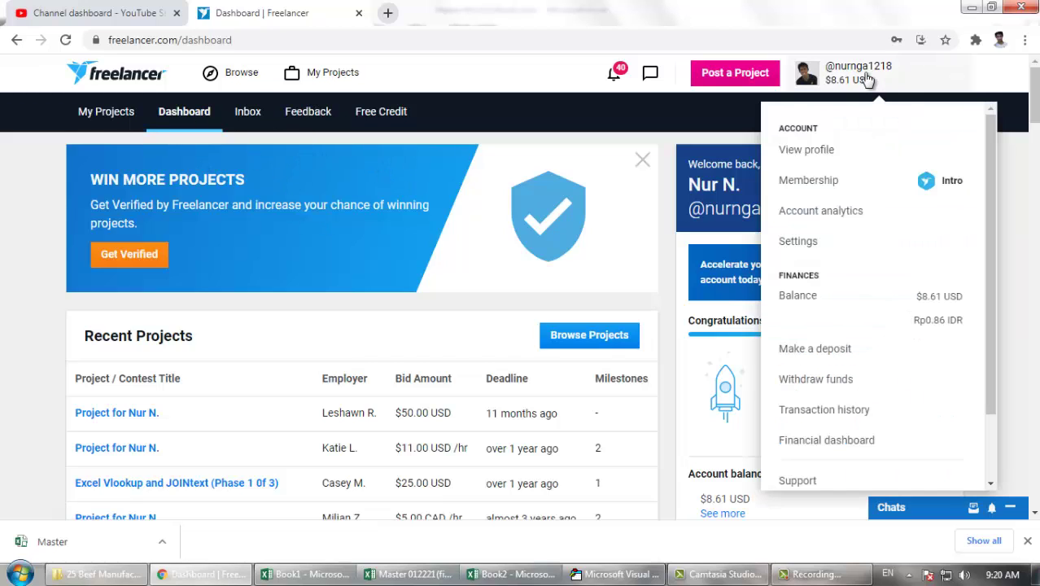
click(807, 151)
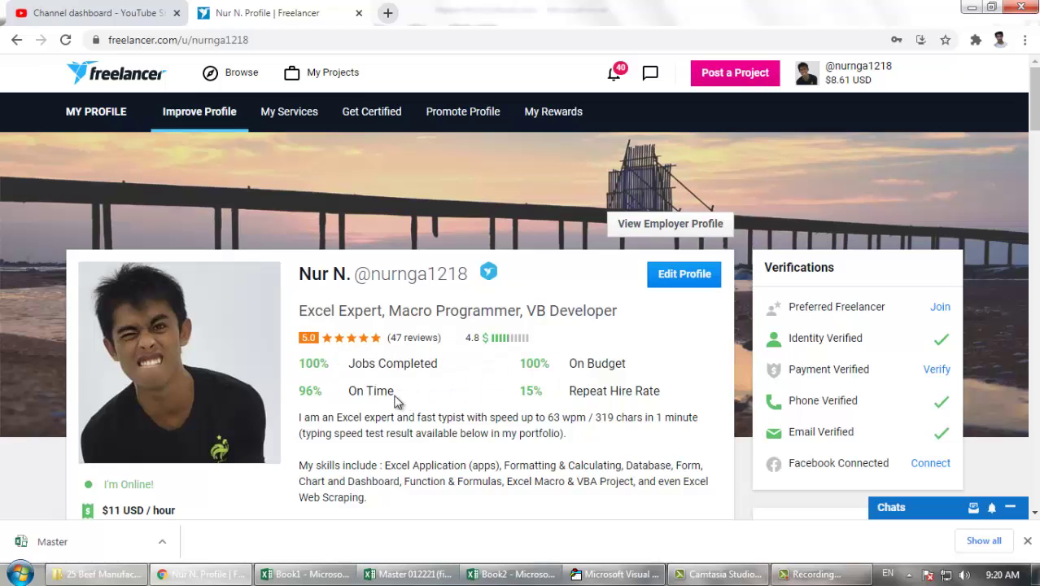
Scroll through the Excel Expert profile's portfolio and top skills, then reopen the account menu.
scroll(582, 322, down, 2)
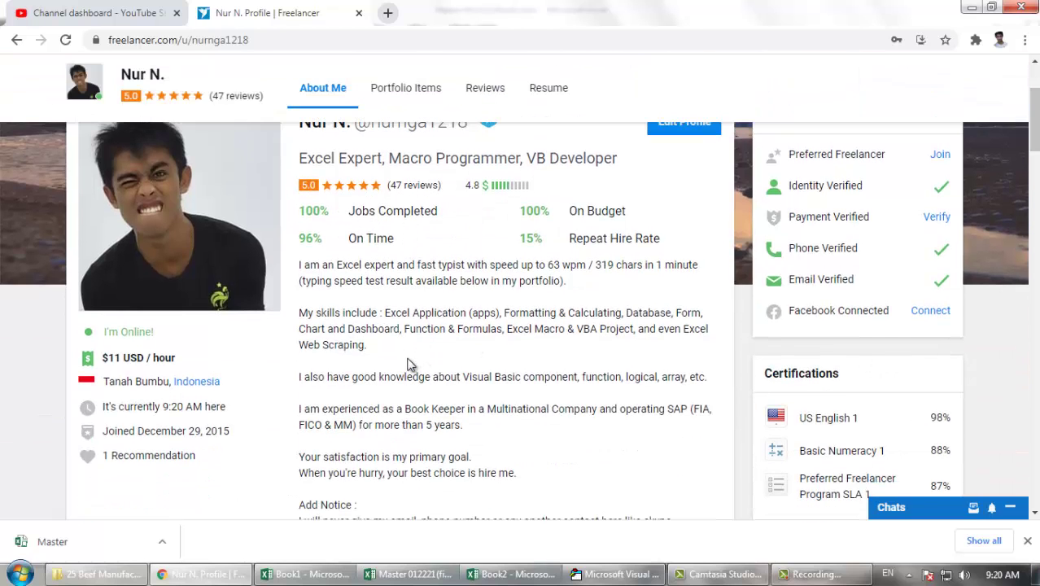
scroll(410, 362, down, 2)
scroll(513, 317, down, 3)
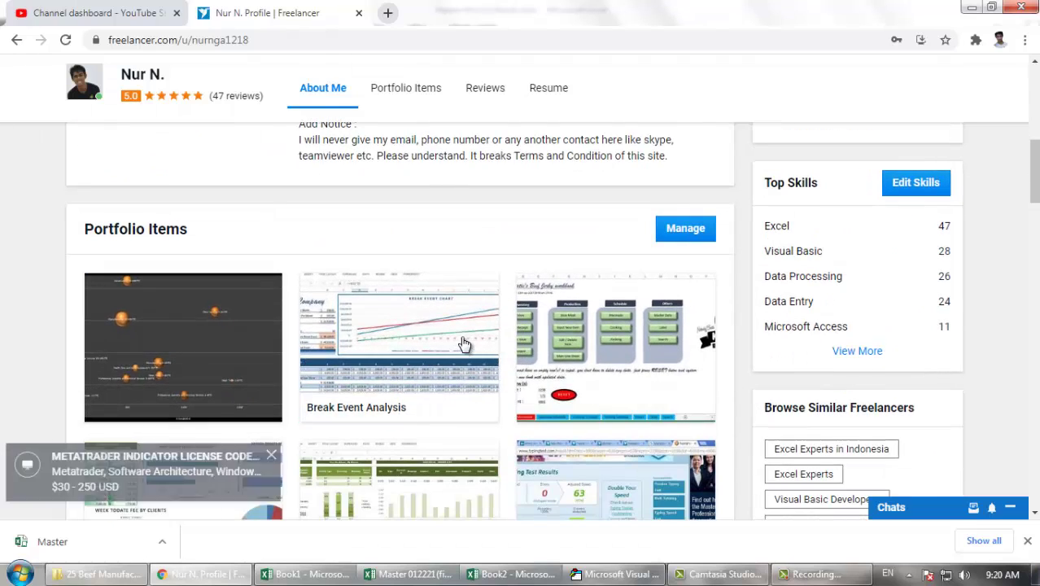
scroll(425, 332, down, 2)
scroll(411, 327, down, 2)
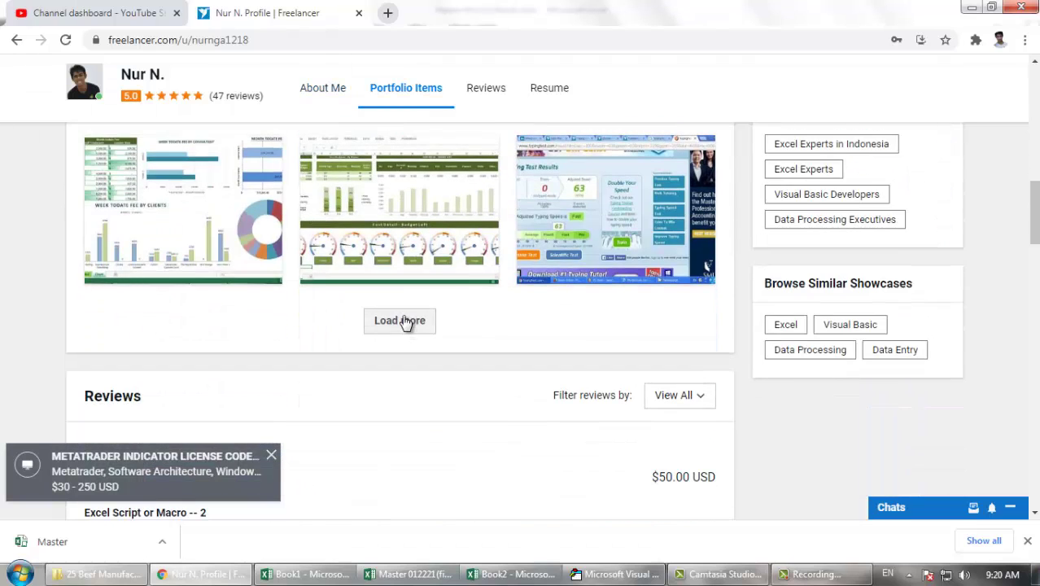
scroll(404, 323, up, 2)
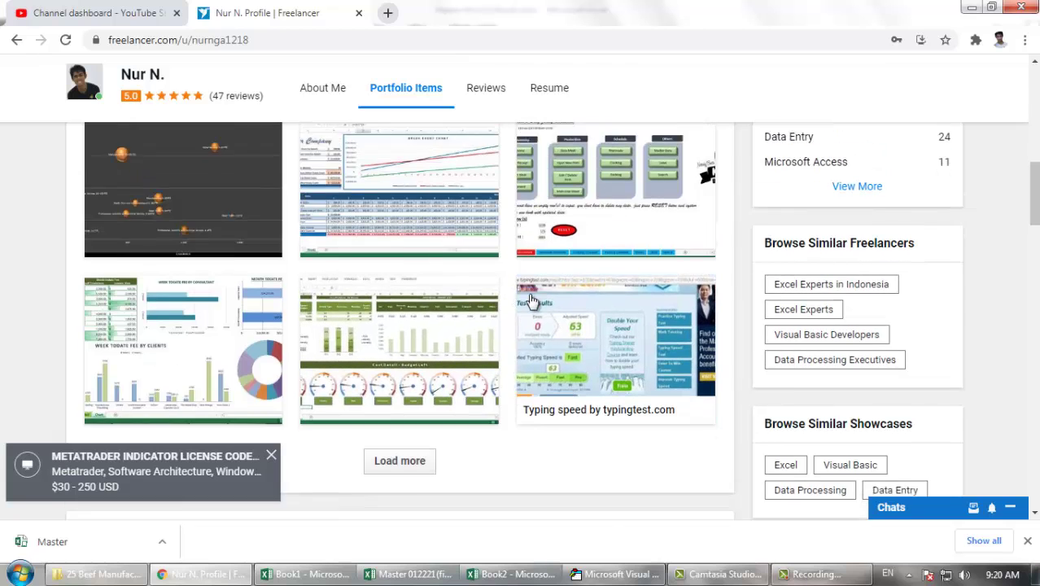
scroll(527, 297, down, 2)
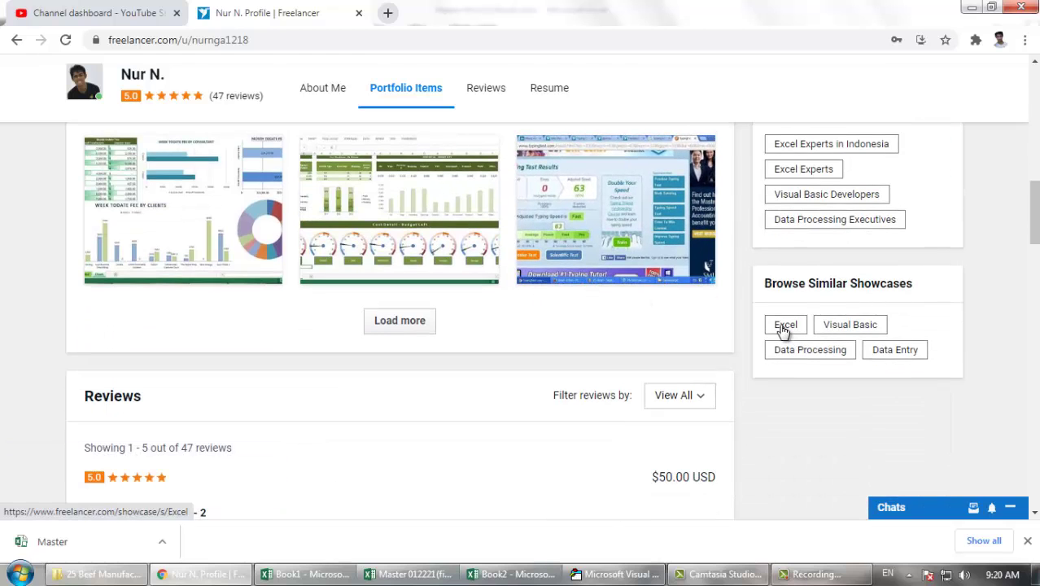
scroll(840, 344, up, 2)
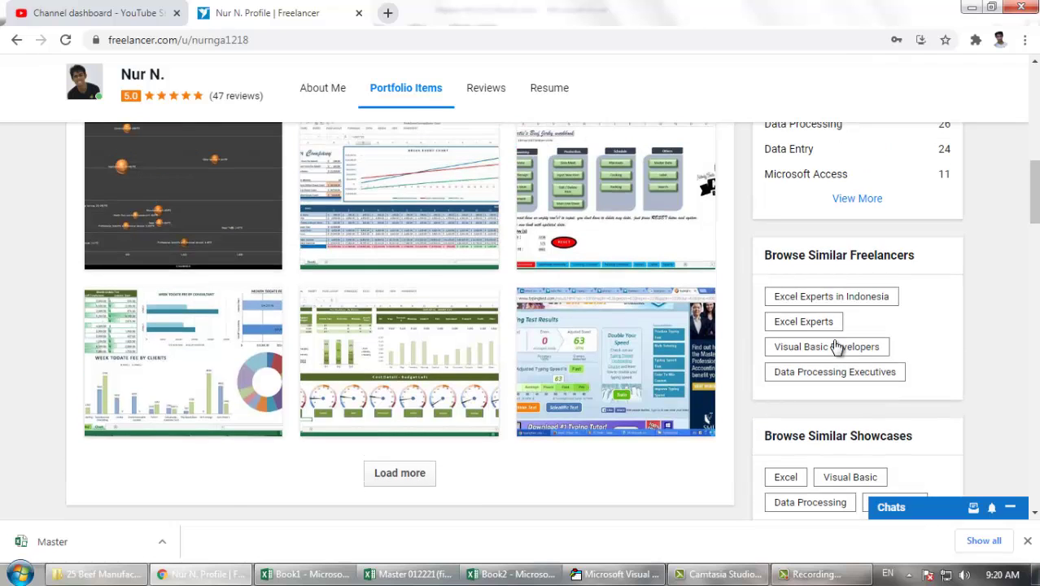
scroll(808, 398, up, 4)
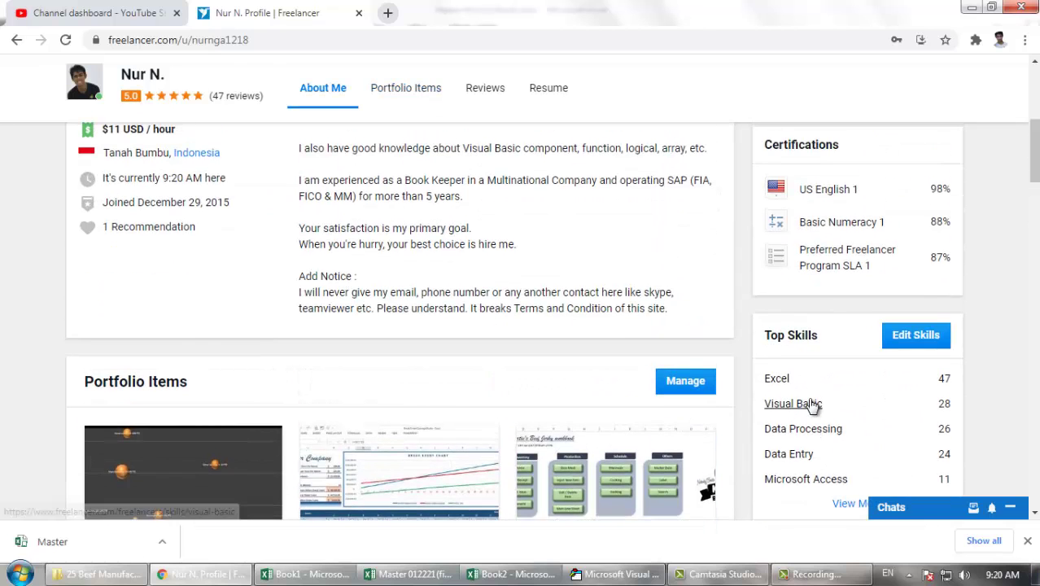
scroll(785, 385, up, 4)
scroll(785, 385, up, 2)
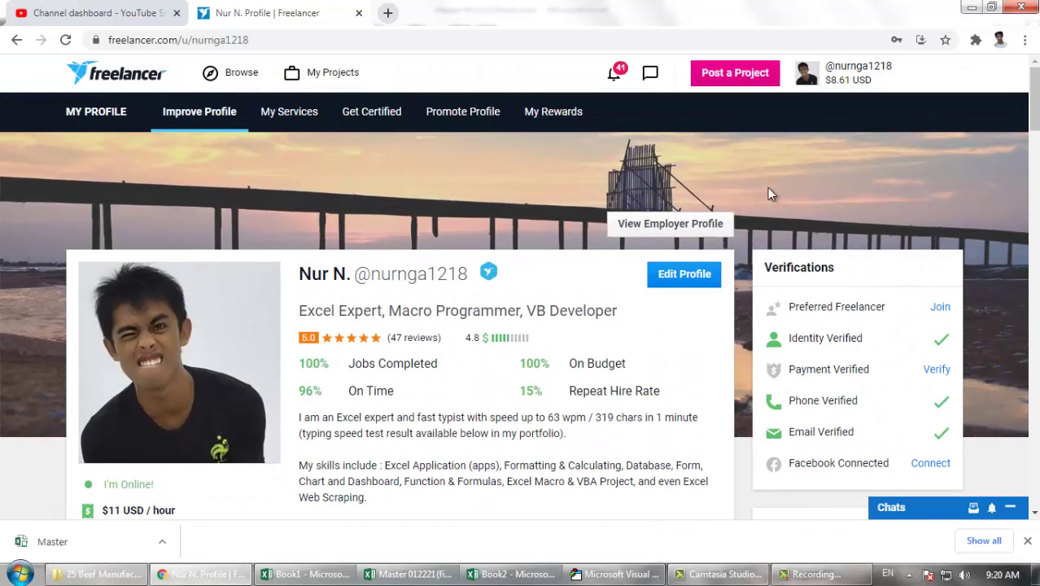
click(794, 83)
click(867, 78)
click(877, 82)
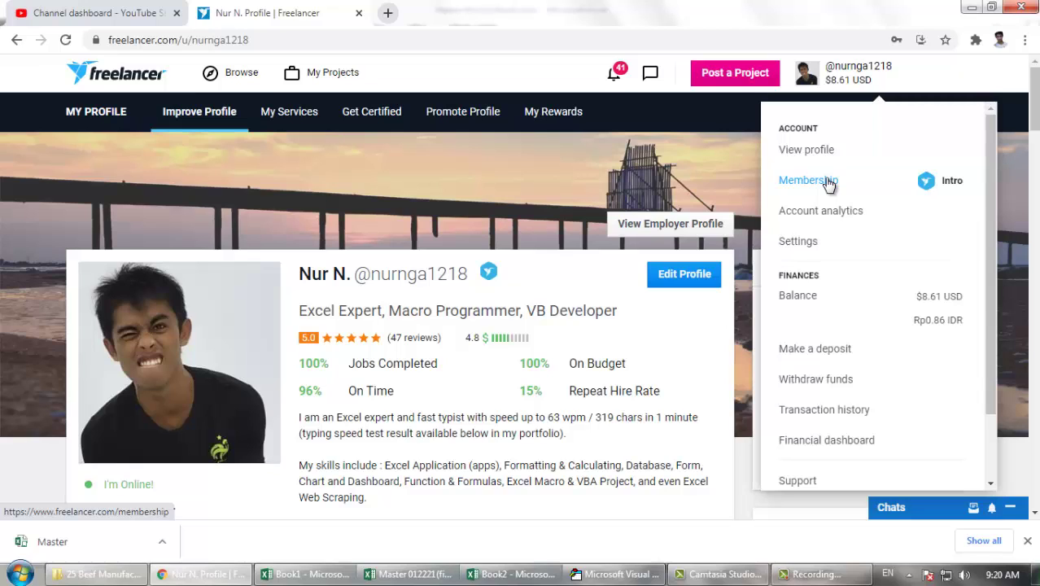
Open the Membership page and scroll through the Intro to Premier plans ($0.99–$49.95 monthly).
click(828, 182)
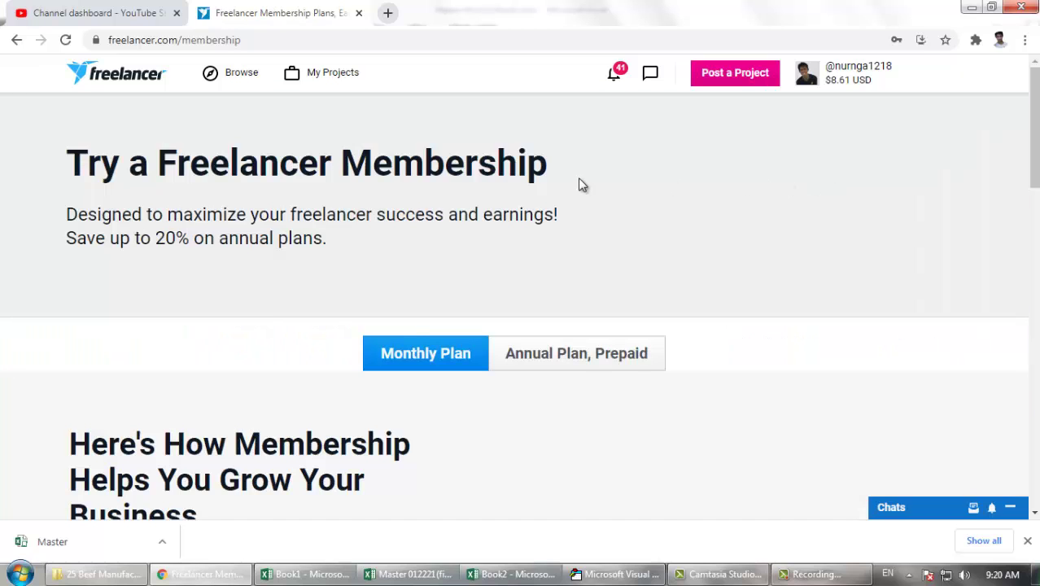
scroll(377, 324, down, 2)
scroll(311, 297, down, 2)
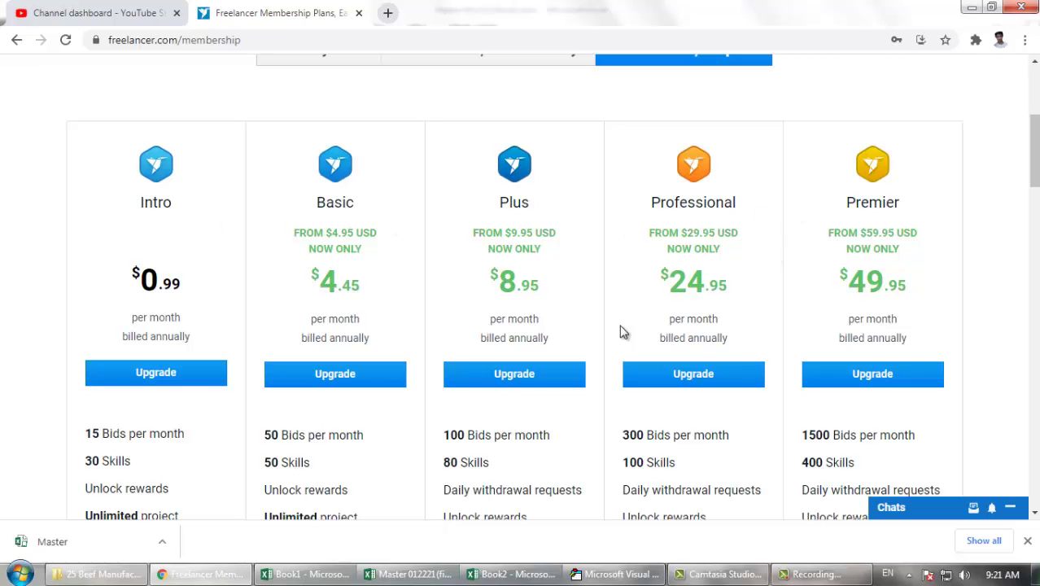
scroll(362, 308, up, 1)
scroll(348, 303, up, 4)
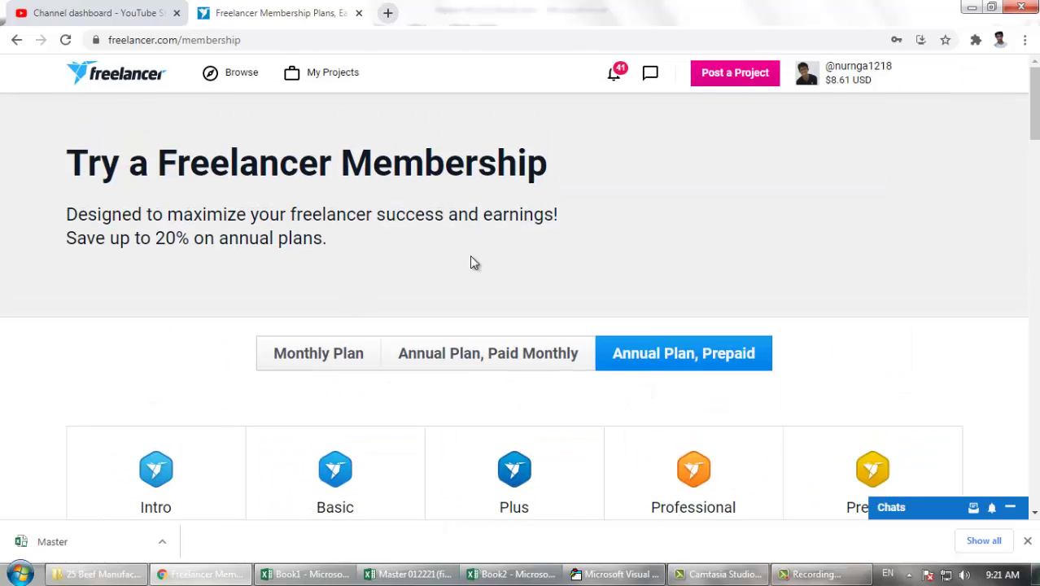
Open and close the account options menu twice.
click(857, 84)
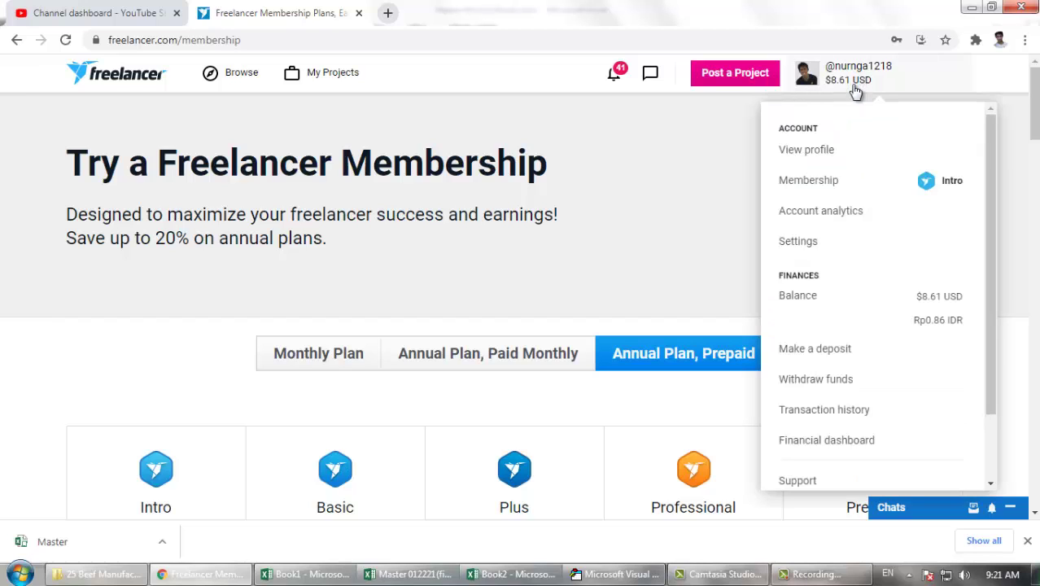
click(843, 104)
click(854, 89)
click(850, 113)
click(242, 75)
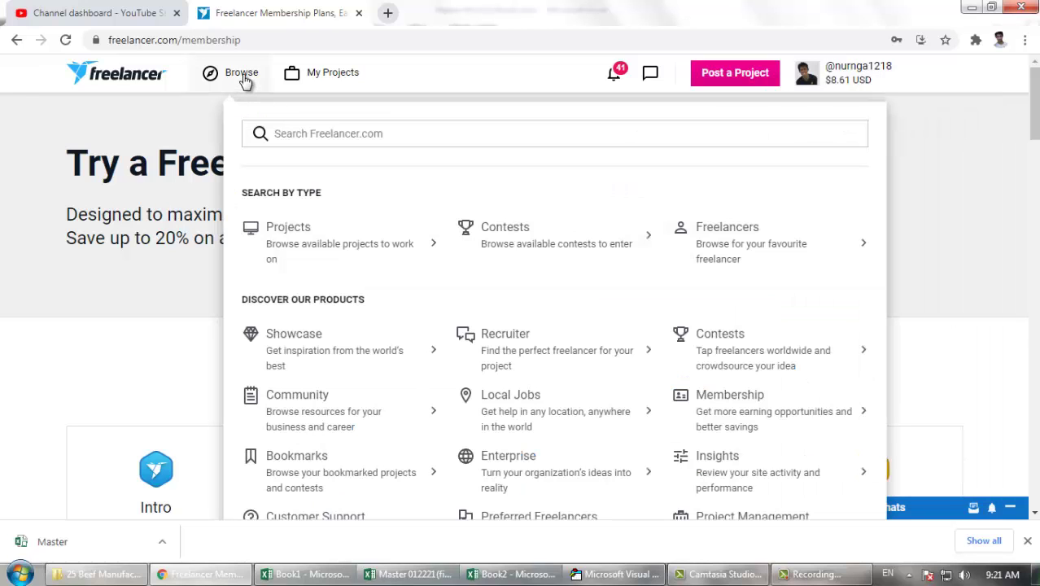
click(298, 234)
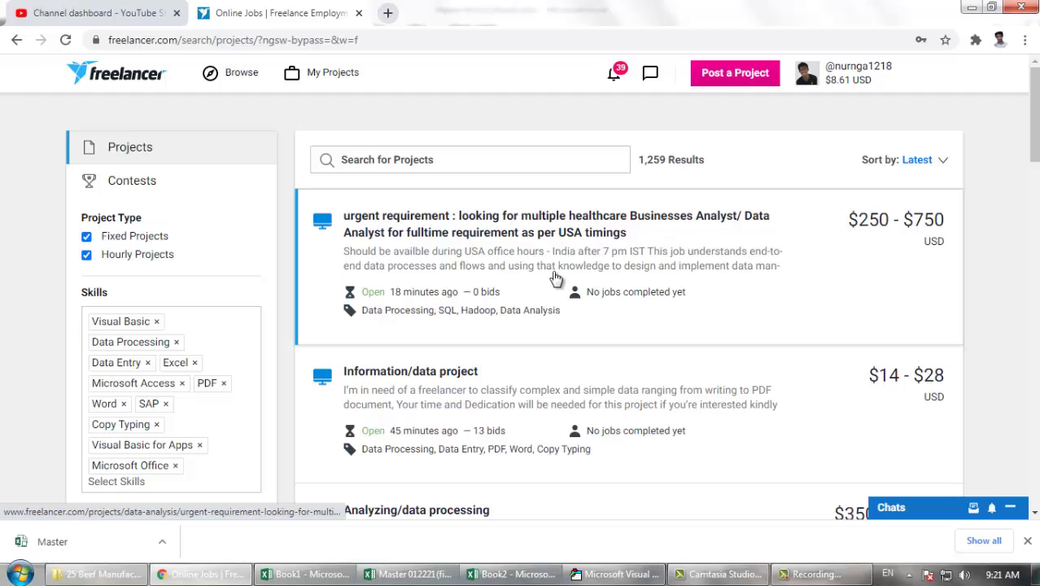
scroll(556, 278, down, 4)
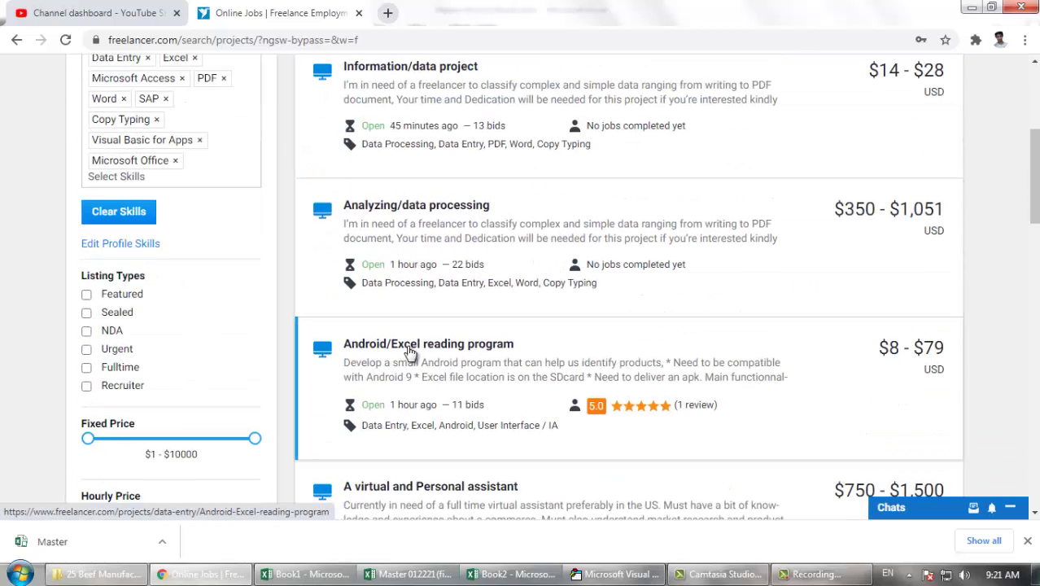
scroll(456, 348, down, 1)
scroll(450, 348, down, 1)
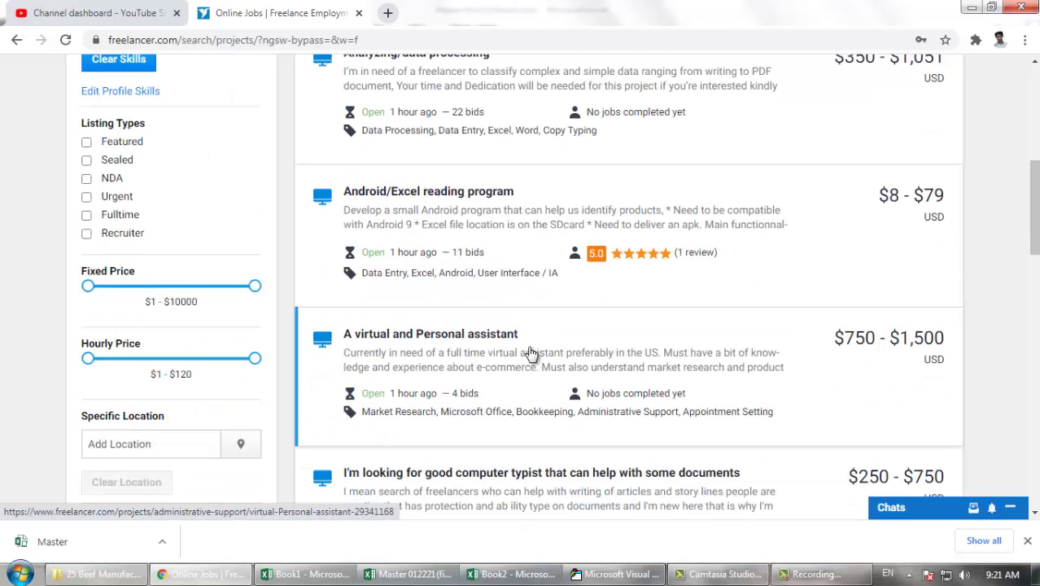
scroll(529, 353, down, 1)
scroll(480, 348, down, 2)
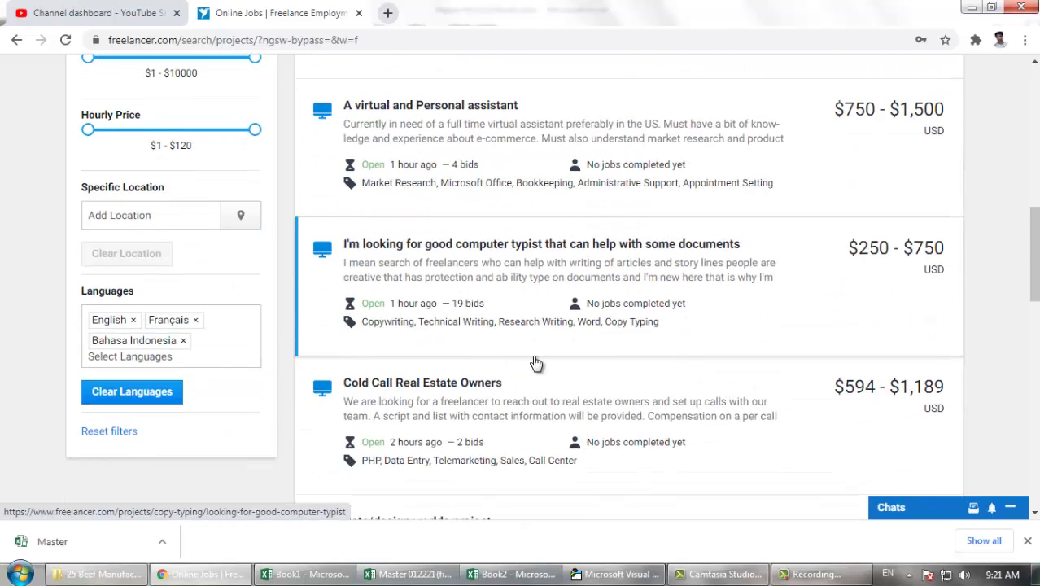
scroll(413, 394, down, 1)
scroll(455, 367, down, 3)
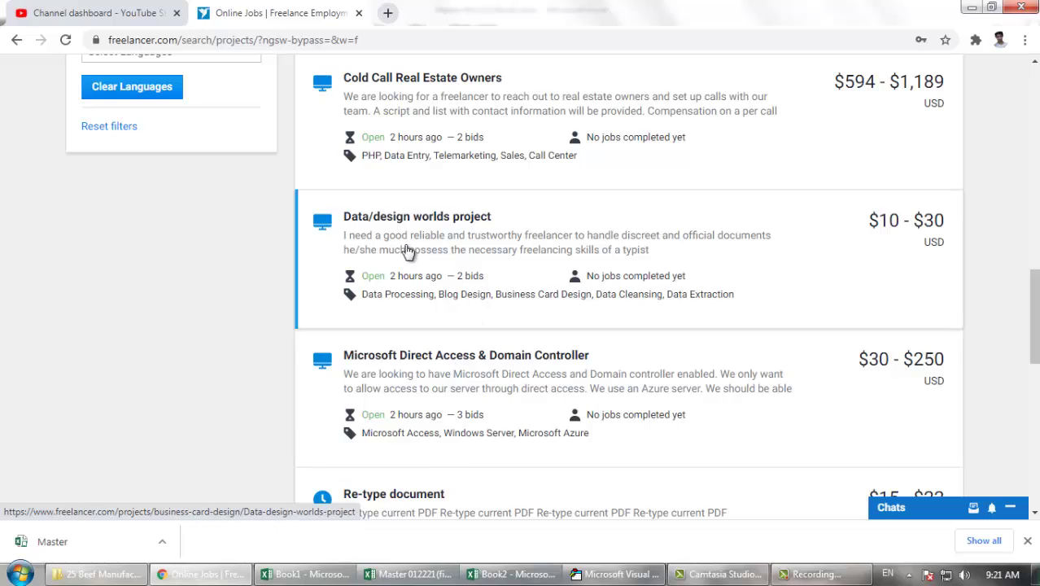
scroll(429, 277, down, 2)
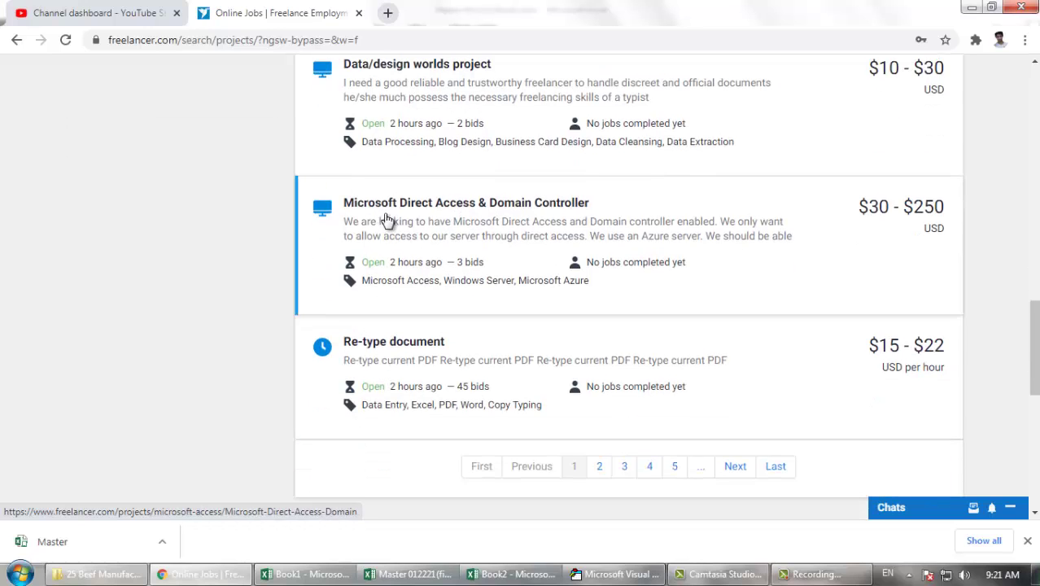
Go to page 2 of the project results and scroll through its listings.
click(604, 469)
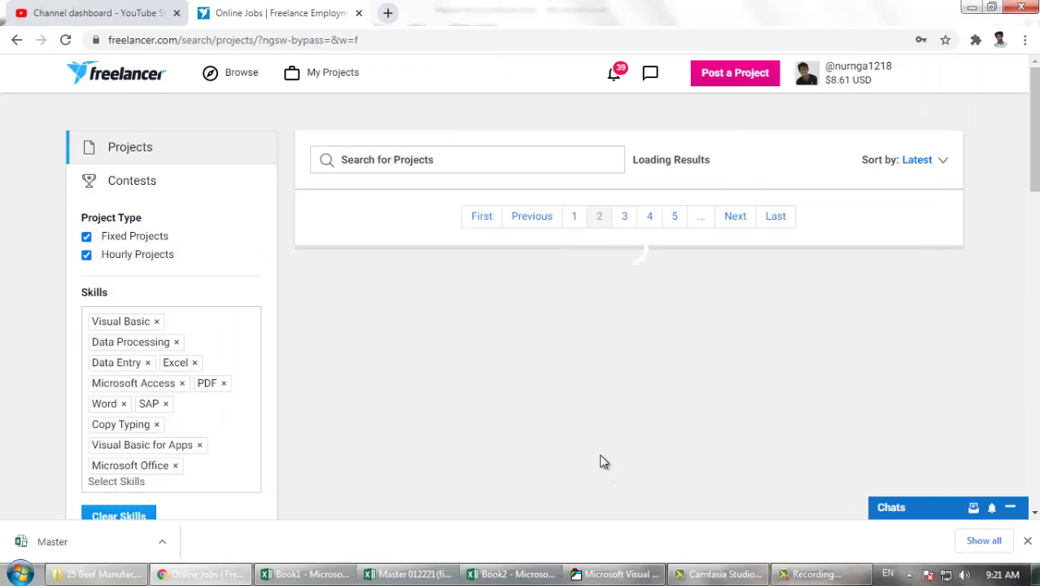
scroll(423, 341, down, 5)
scroll(403, 336, down, 1)
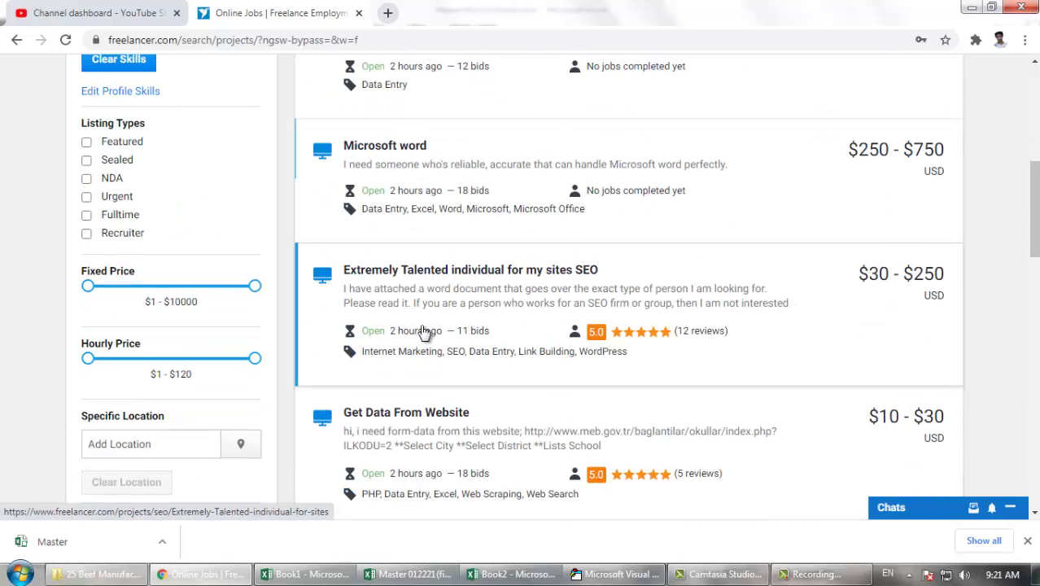
scroll(458, 380, down, 3)
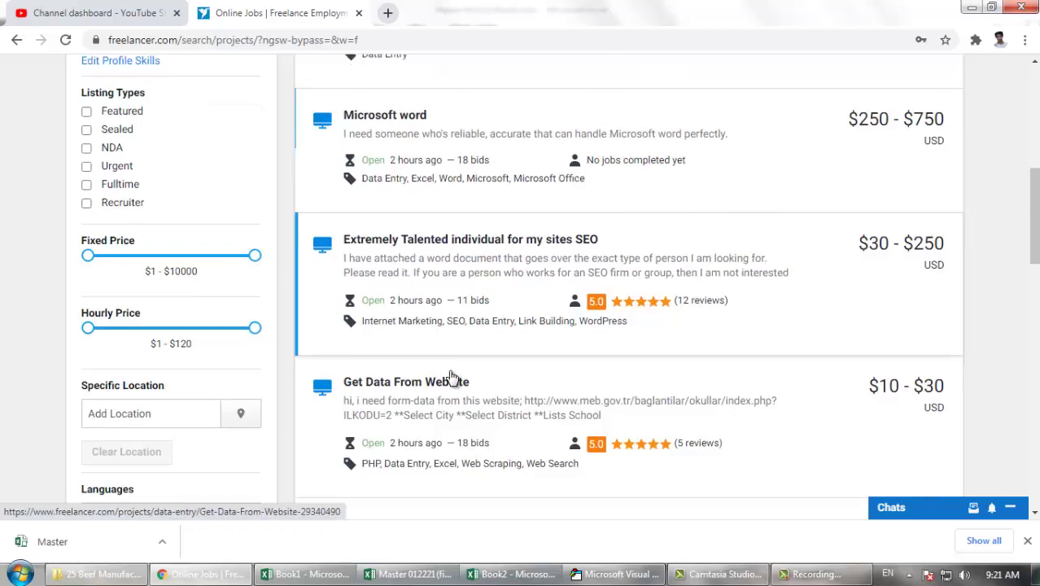
scroll(439, 367, down, 3)
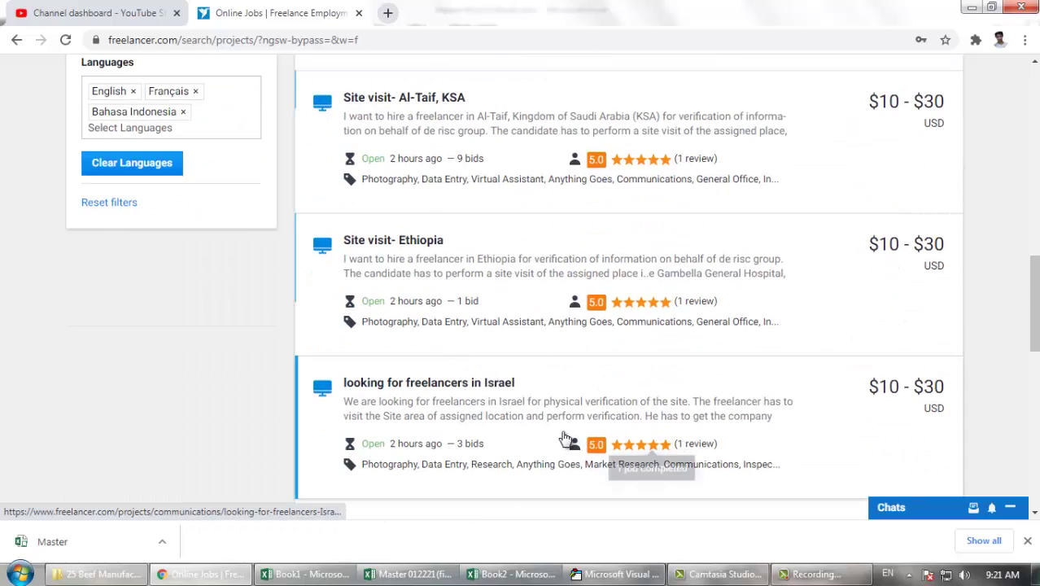
scroll(599, 439, down, 3)
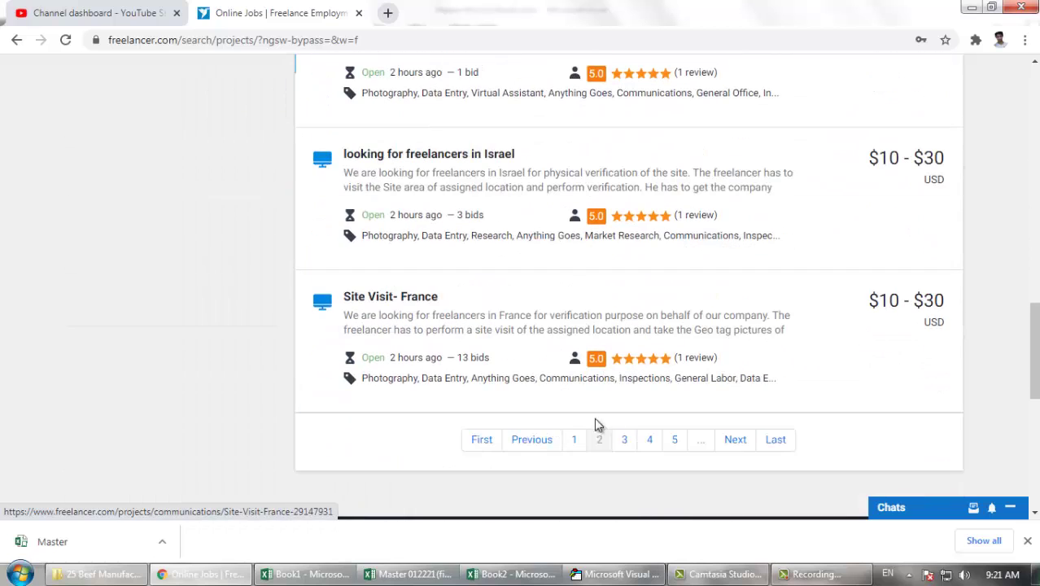
Scroll through page 3, then open page 4 listing 'Need to transfer Excel data to faster database'.
click(628, 445)
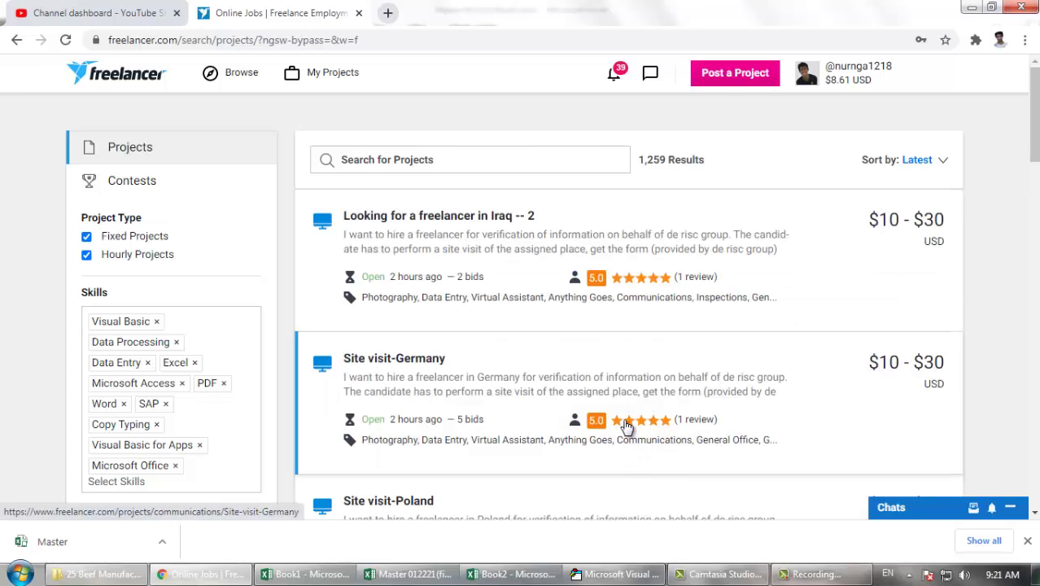
scroll(430, 394, down, 3)
scroll(490, 395, down, 2)
scroll(490, 395, down, 3)
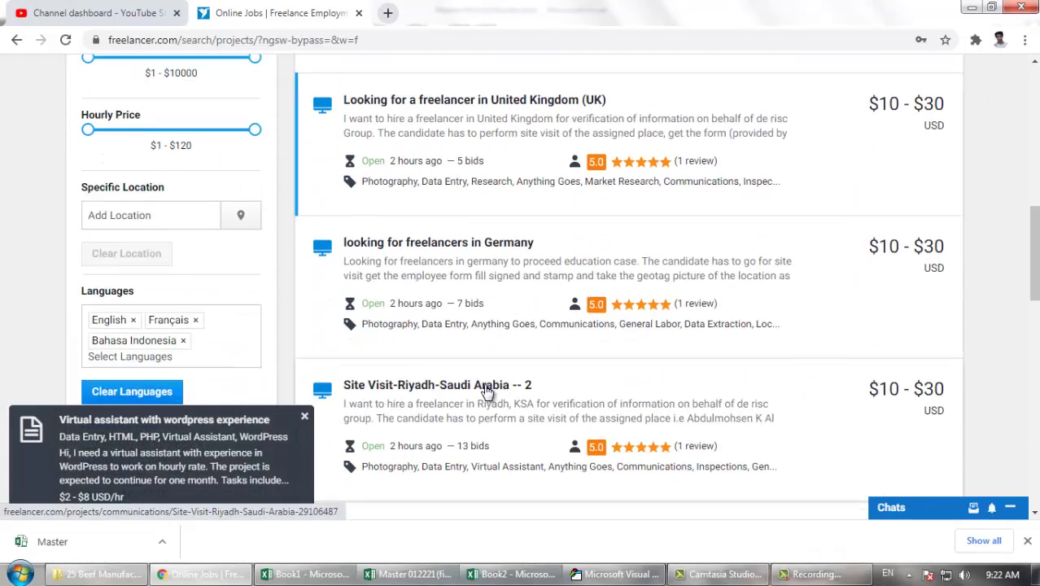
scroll(491, 394, down, 2)
scroll(491, 393, down, 2)
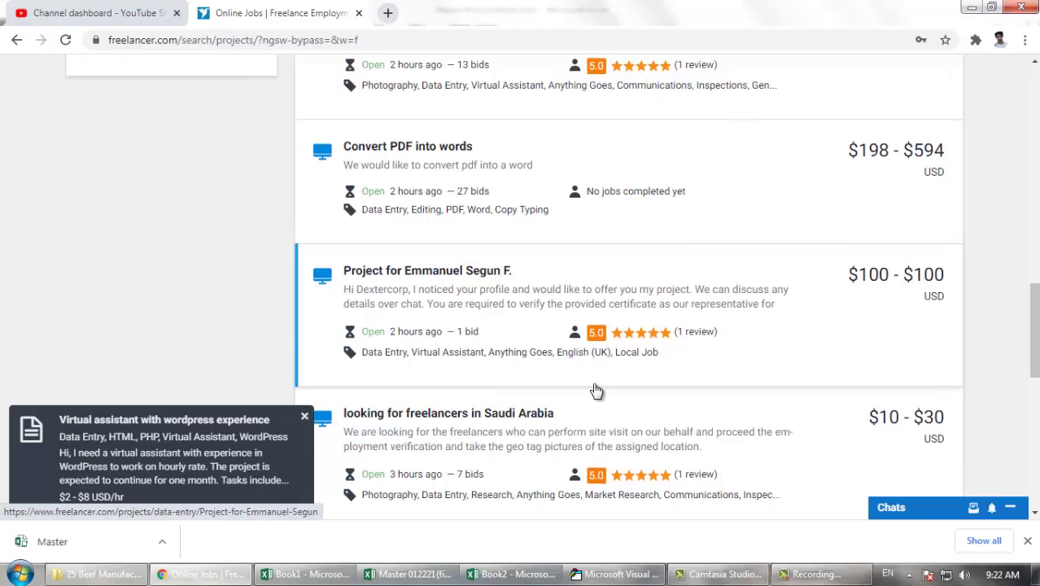
scroll(596, 390, down, 3)
click(650, 328)
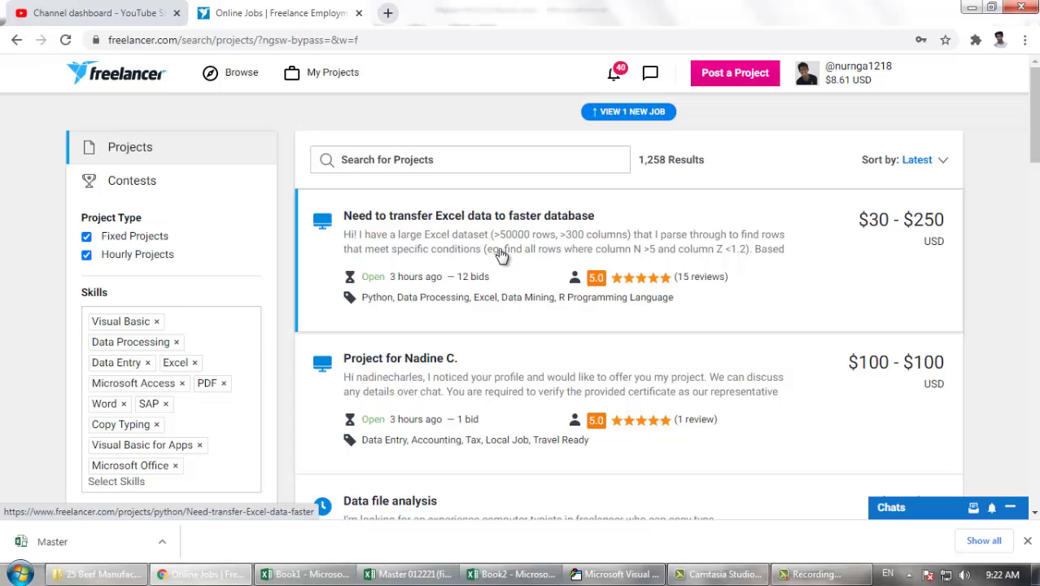
Open the 'Need to transfer Excel data to faster database' project and look over its details.
click(444, 218)
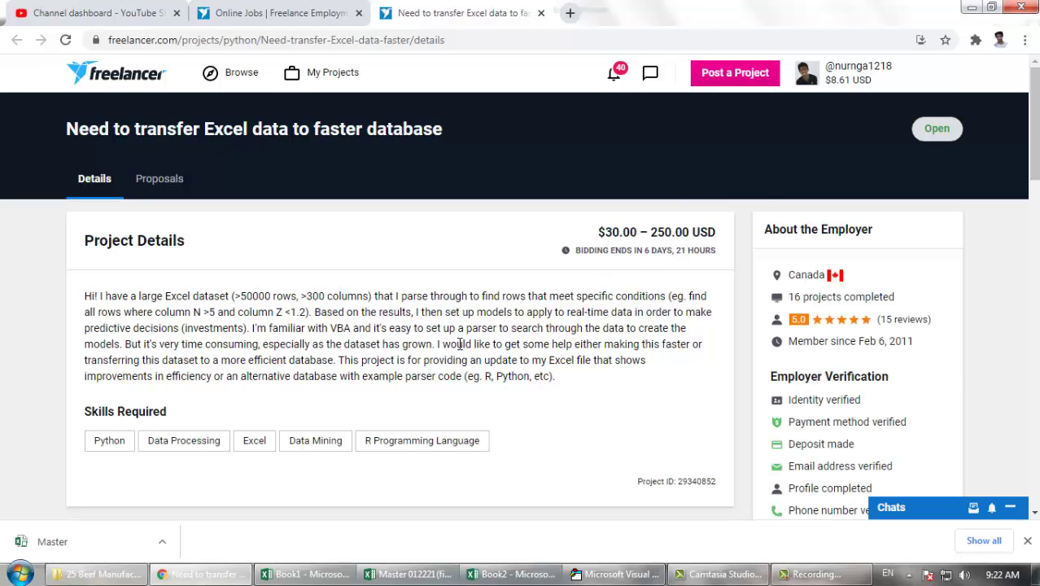
scroll(460, 344, down, 5)
scroll(476, 310, up, 5)
scroll(474, 329, down, 4)
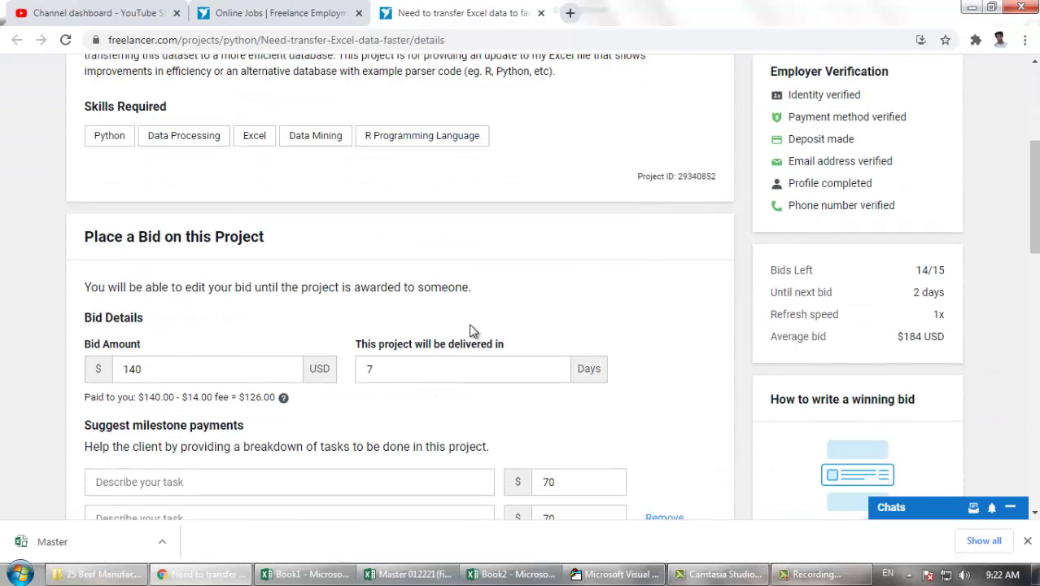
scroll(381, 311, up, 3)
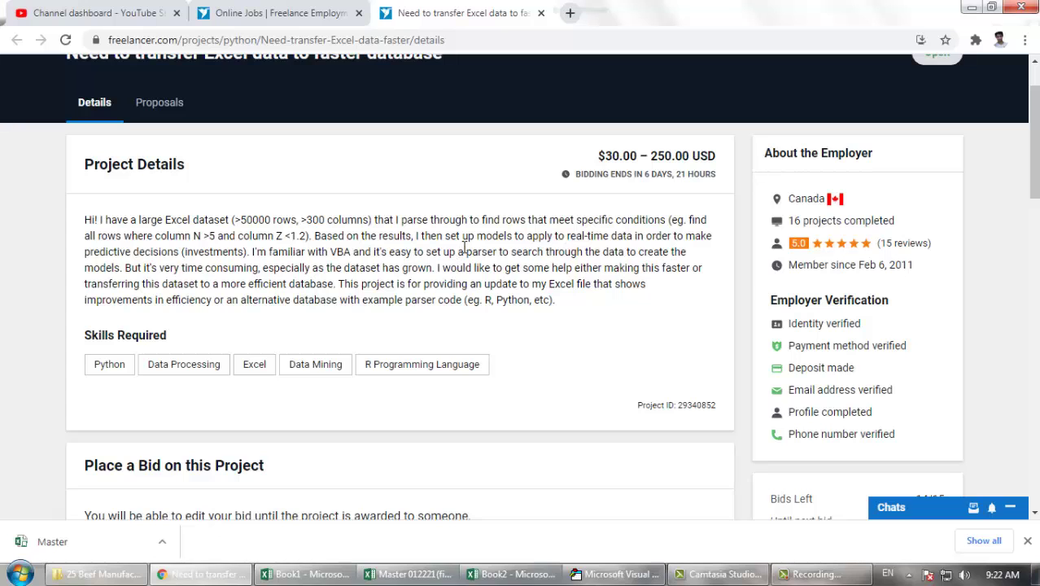
scroll(321, 313, down, 2)
Enter a bid amount of $30 with 2-day delivery.
drag(204, 450, 94, 446)
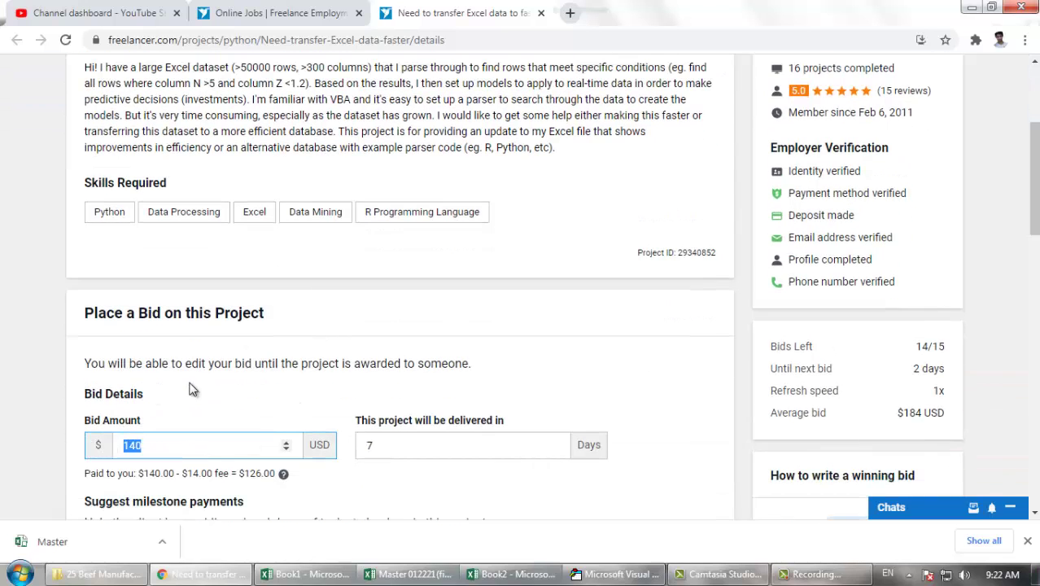
text(30)
scroll(346, 425, down, 1)
key(Tab)
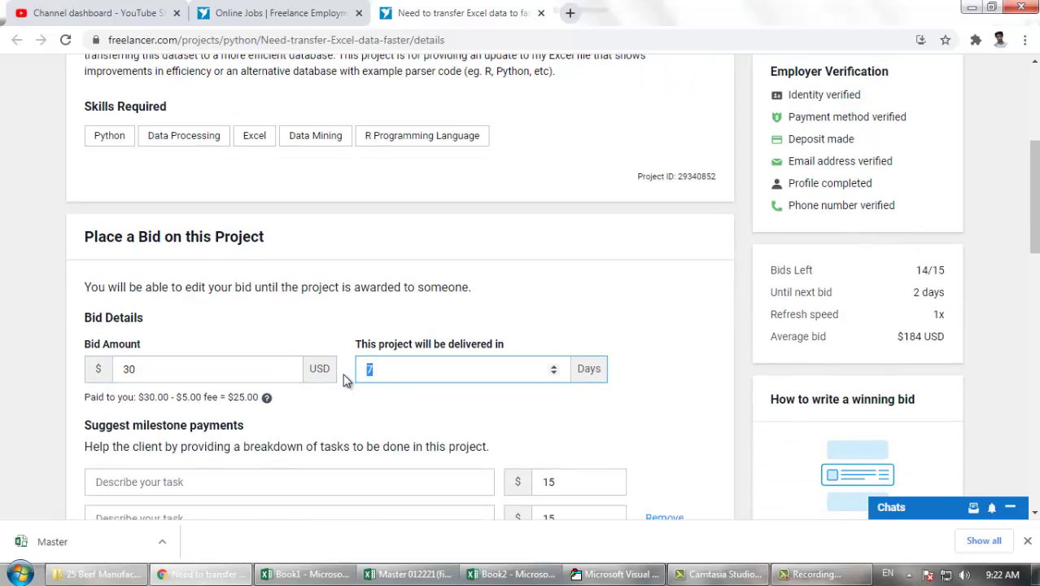
text(2)
scroll(357, 382, down, 2)
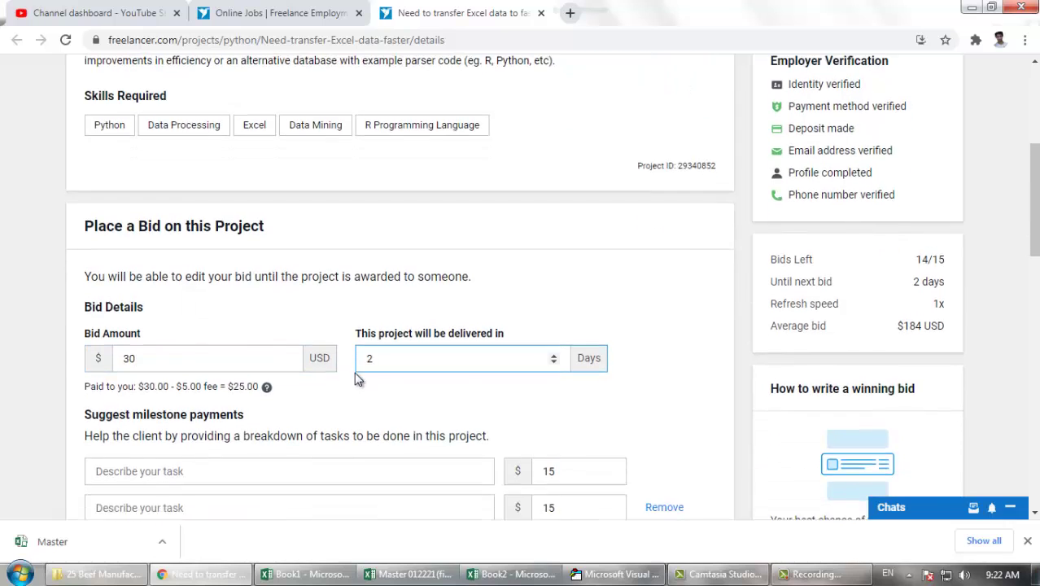
Remove the second milestone, set the first to $30 and describe it as 'Make the database faster'.
click(664, 366)
drag(570, 329, 492, 338)
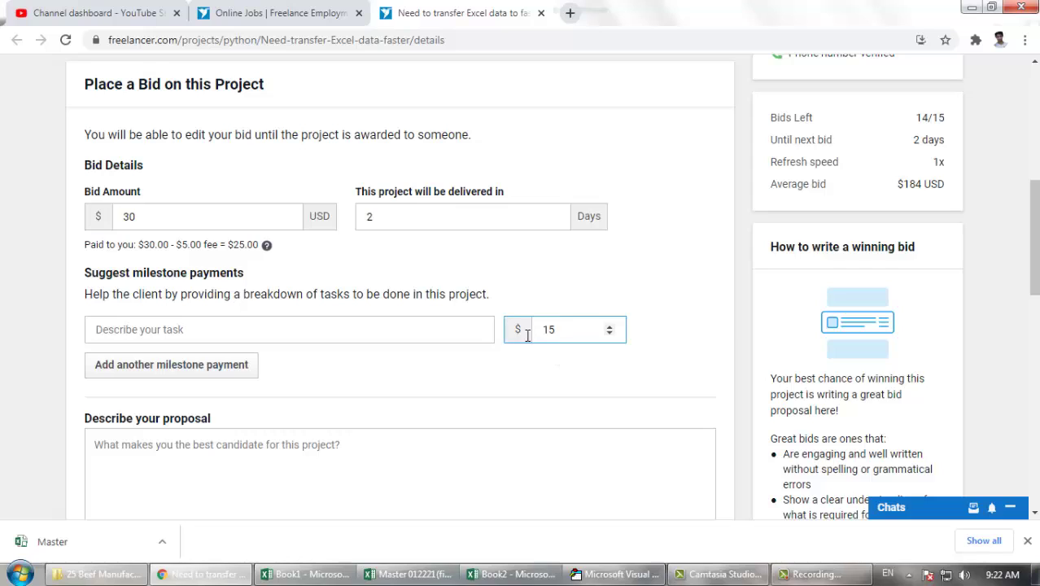
text(30)
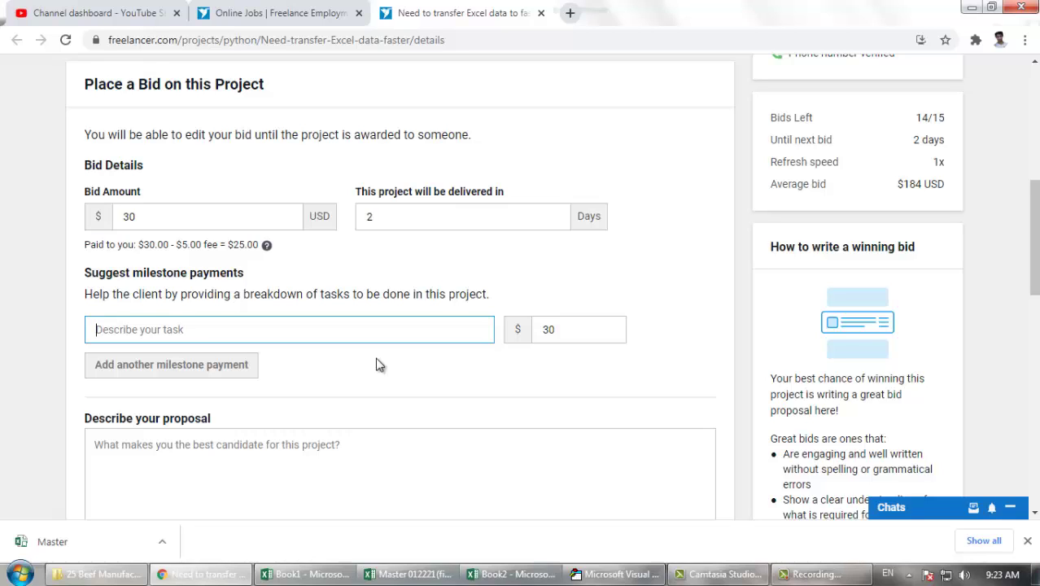
text(Get )
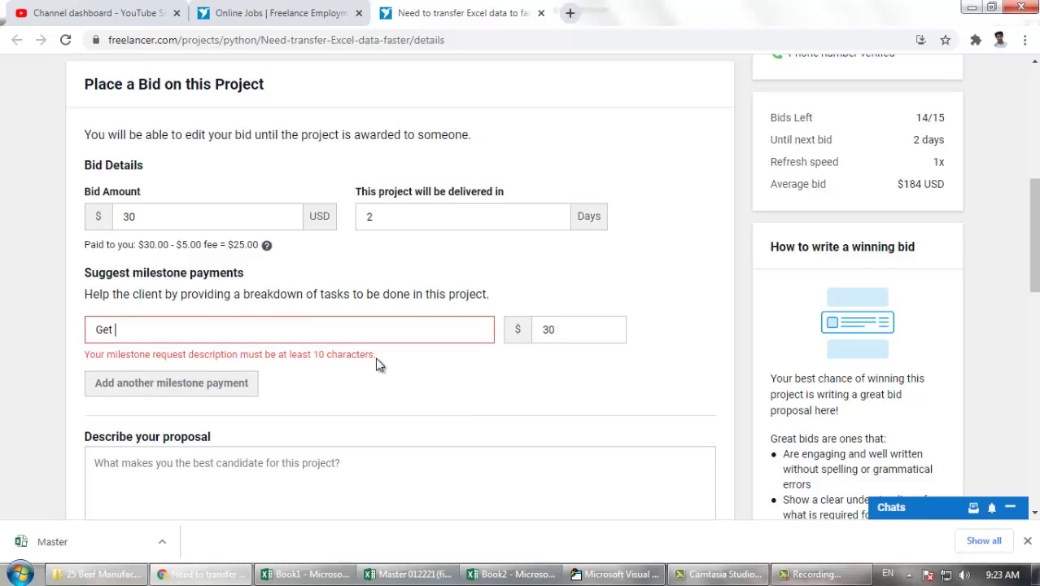
text(the database faster)
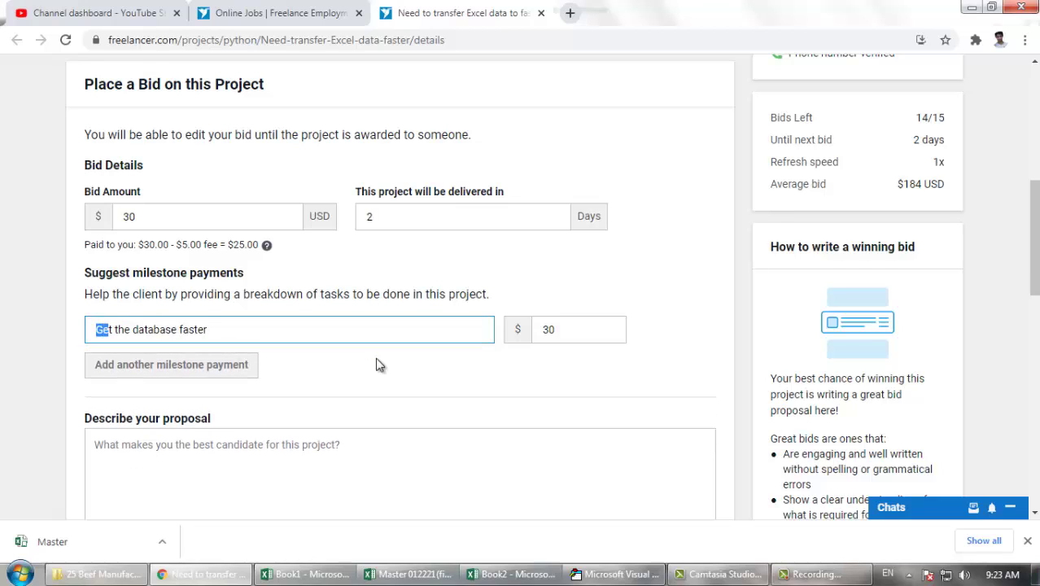
text(Make)
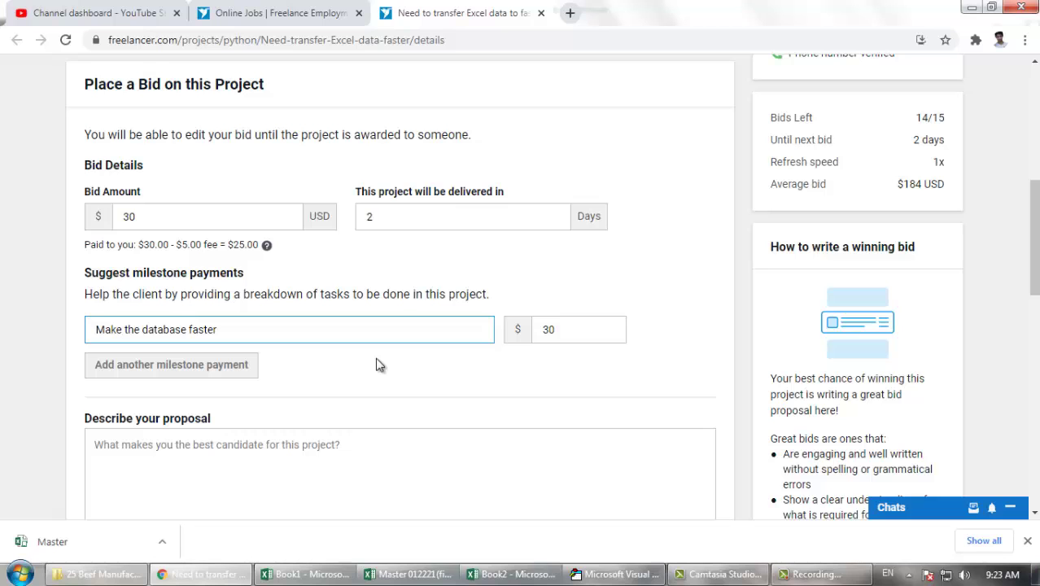
Write a proposal citing experience with similar projects, inviting the client to chat, signed 'Thanks'.
click(359, 436)
scroll(398, 400, down, 3)
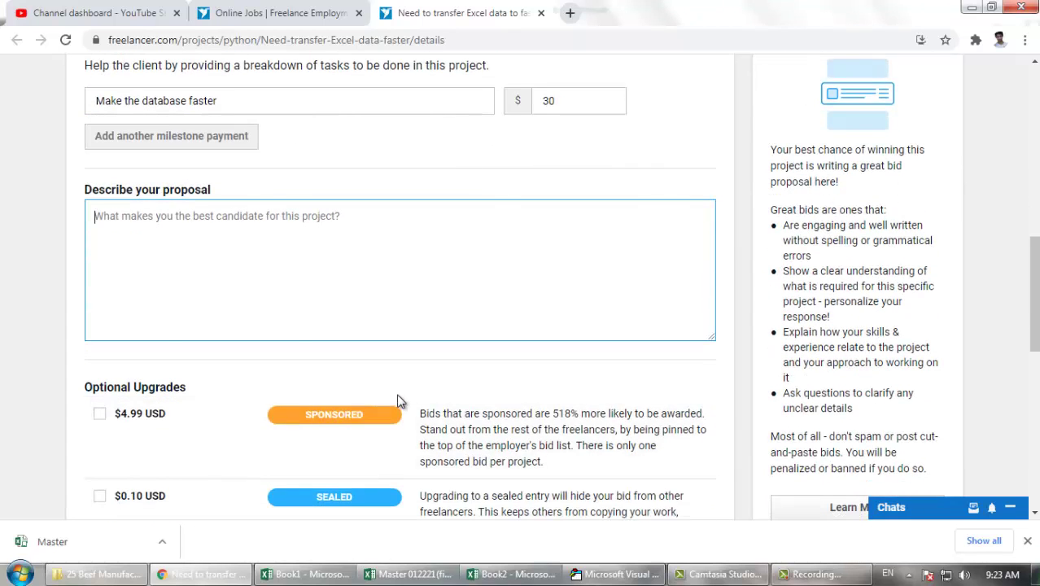
text(Hi, I'm )
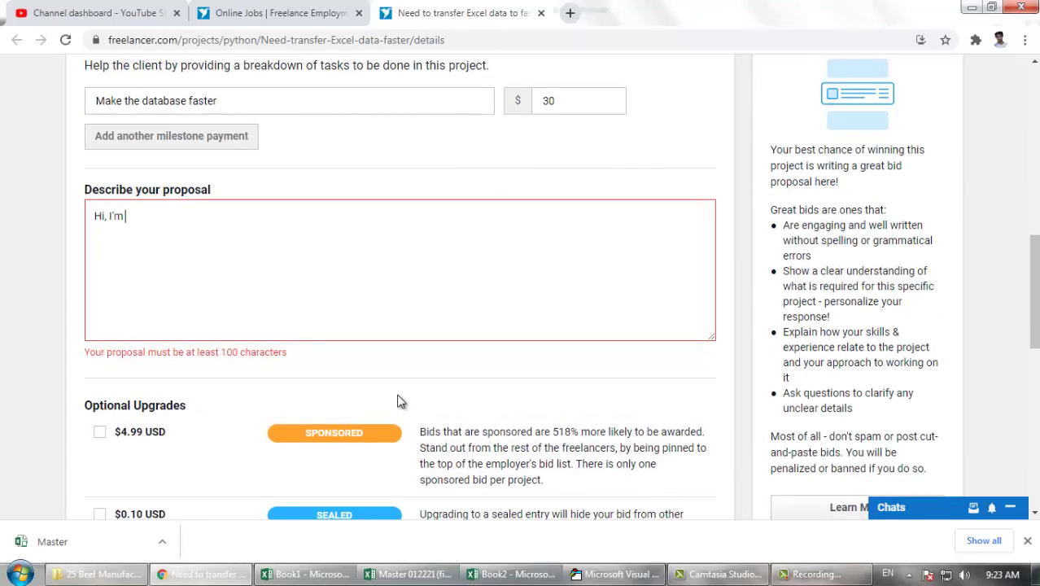
text(ready your job, and I have ma)
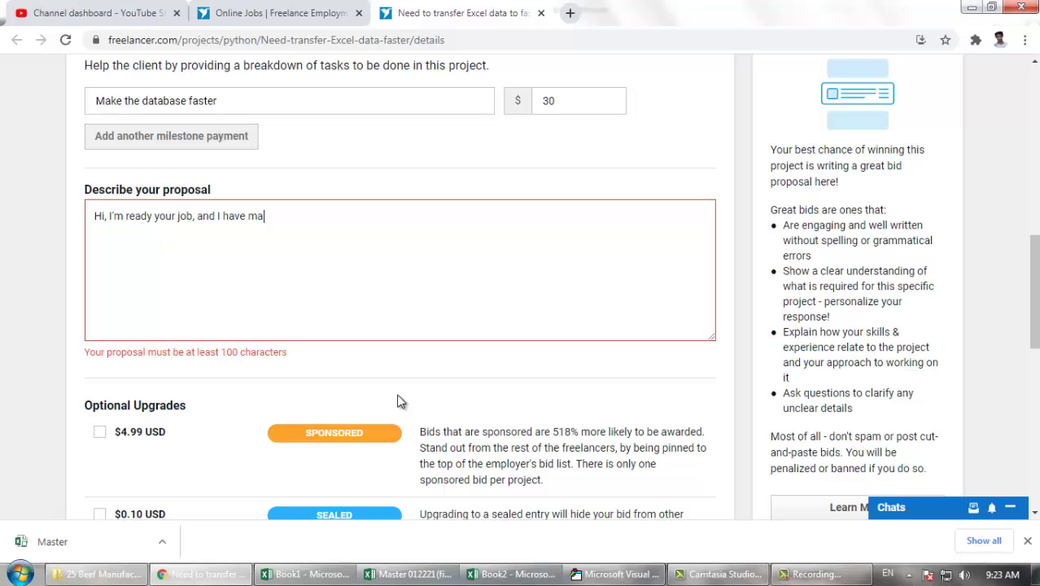
text(ec)
text(nced i)
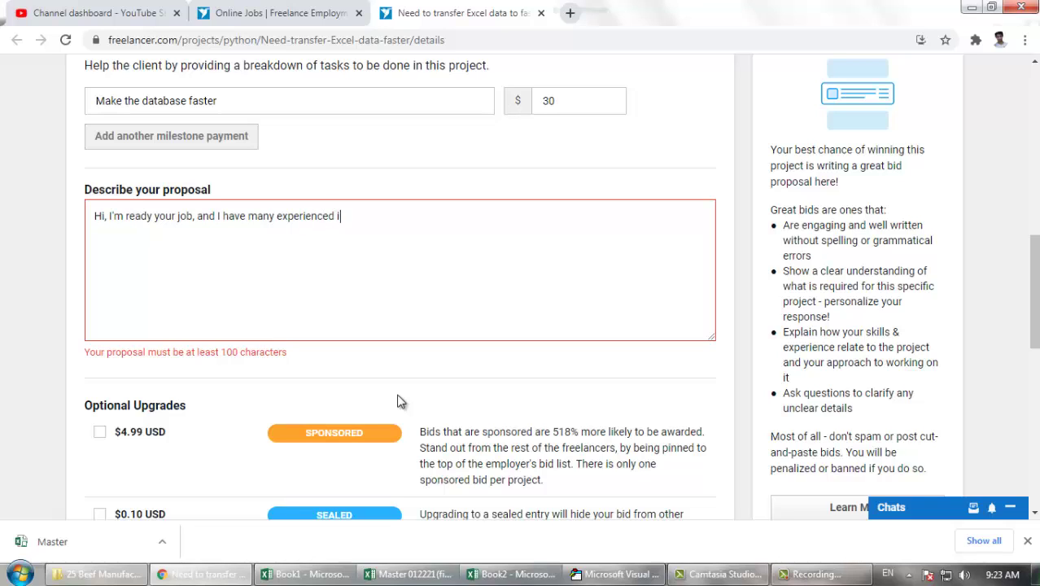
text(n y ou)
key(BackSpace)
key(BackSpace)
key(BackSpace)
text(project similar )
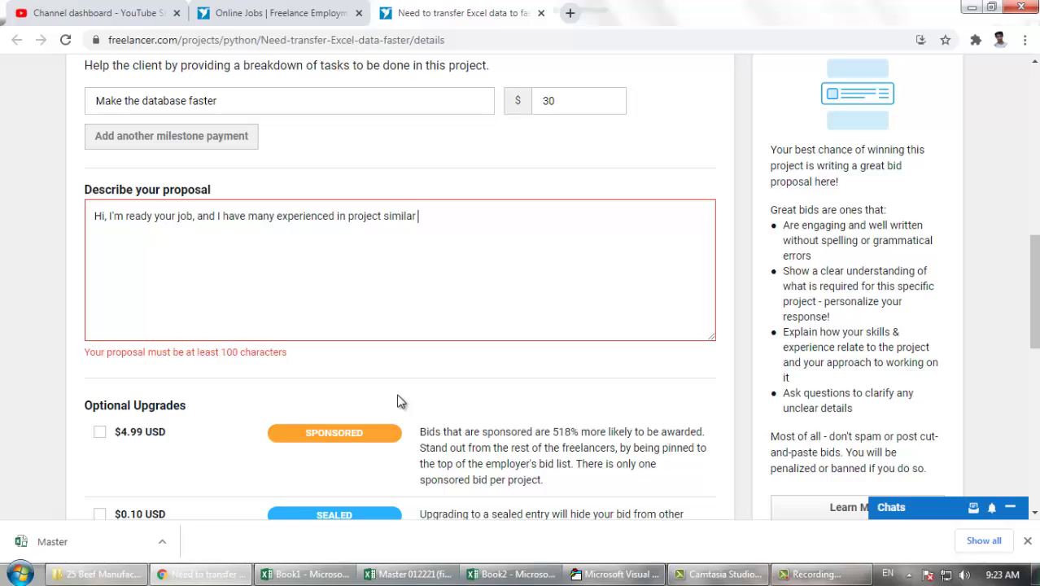
text(like yours. )
text(So, )
text(Why wasti)
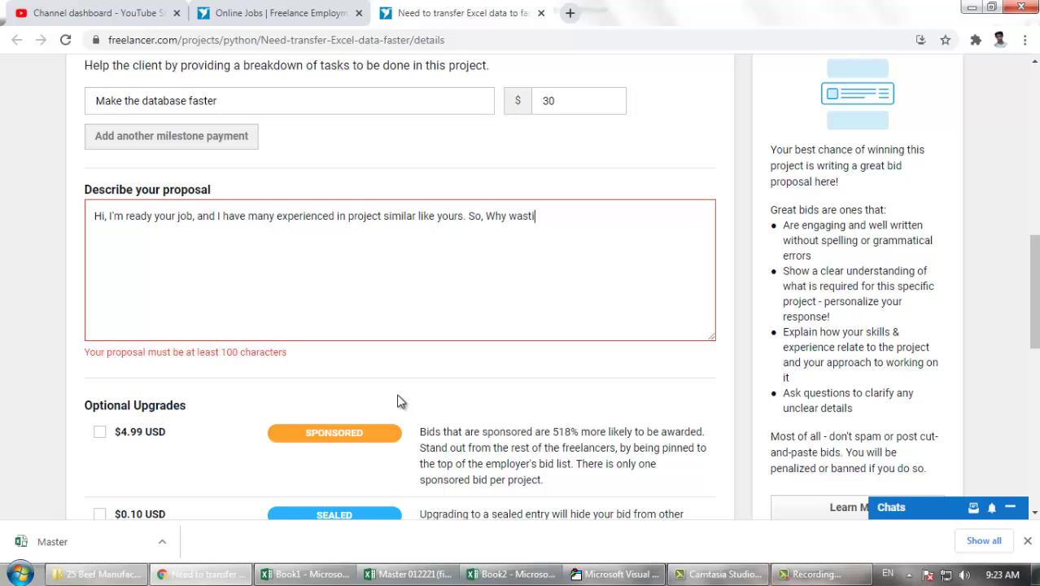
text(ng time, I'm wa)
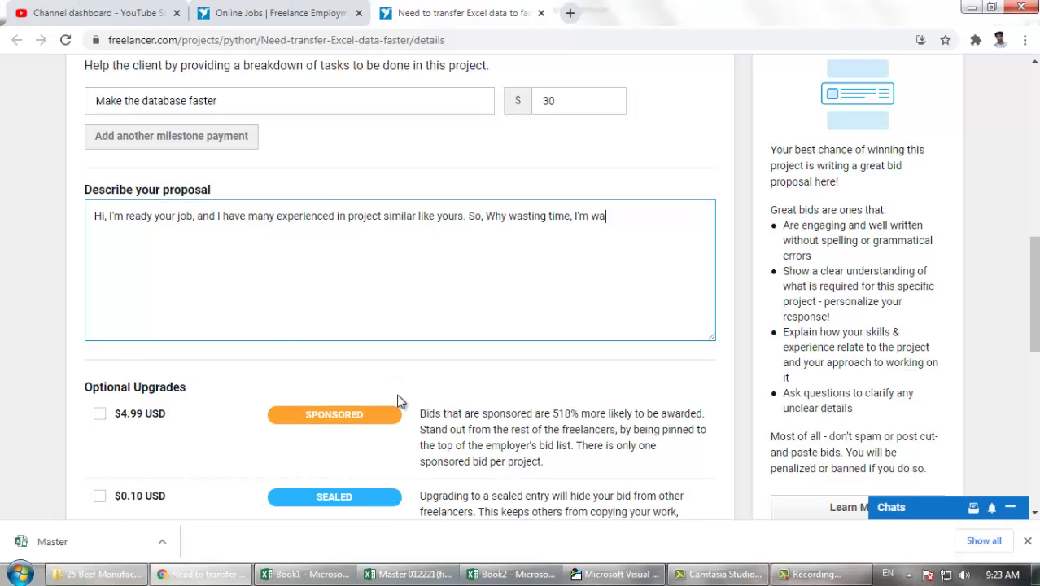
text(iting you on c)
text(hat.)
key(Return)
text(Thanks)
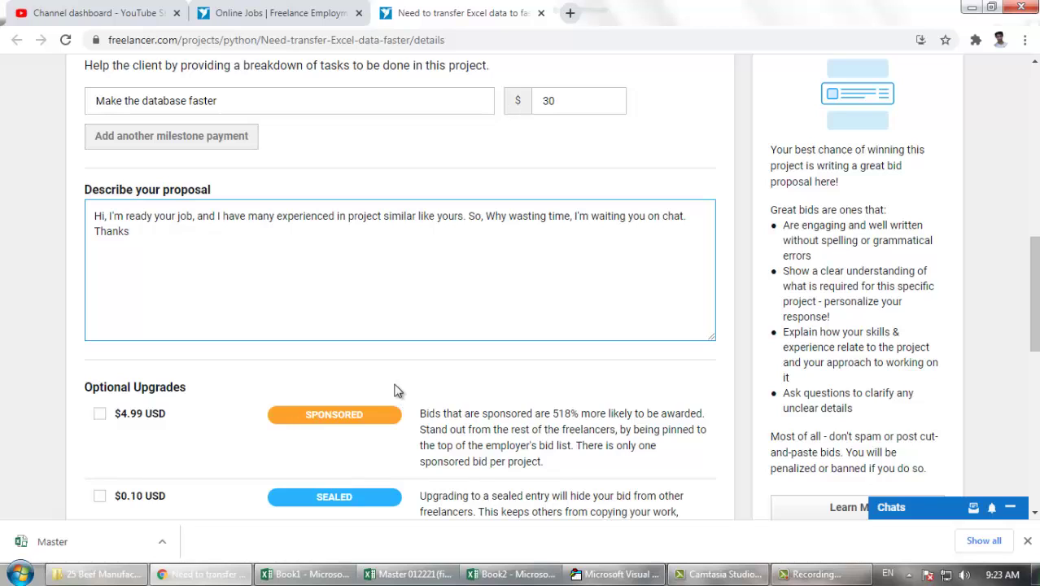
scroll(390, 366, down, 5)
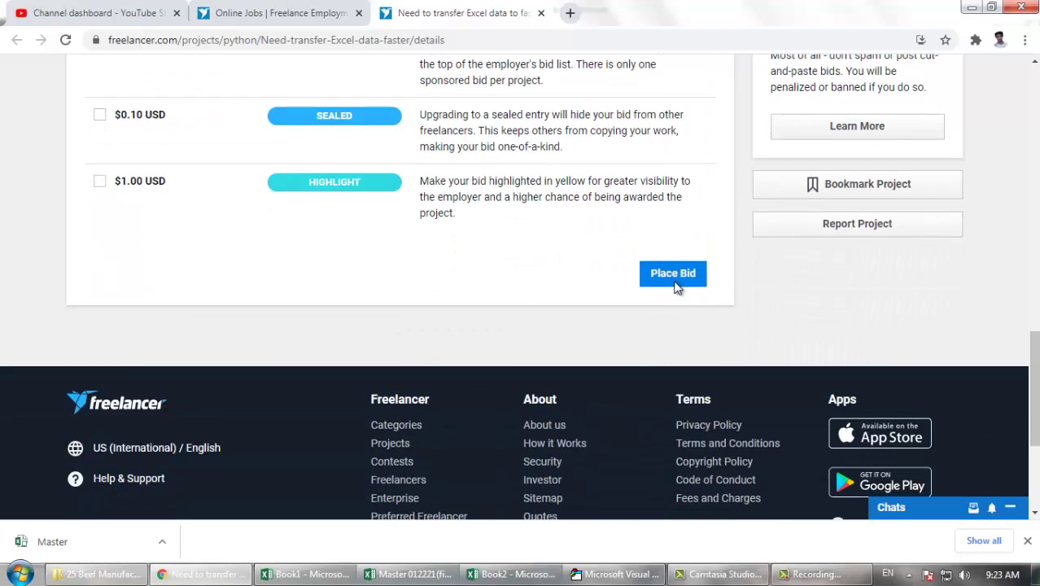
Place the $30, 2-day bid and confirm it ranks 8 out of 13 proposals.
click(674, 284)
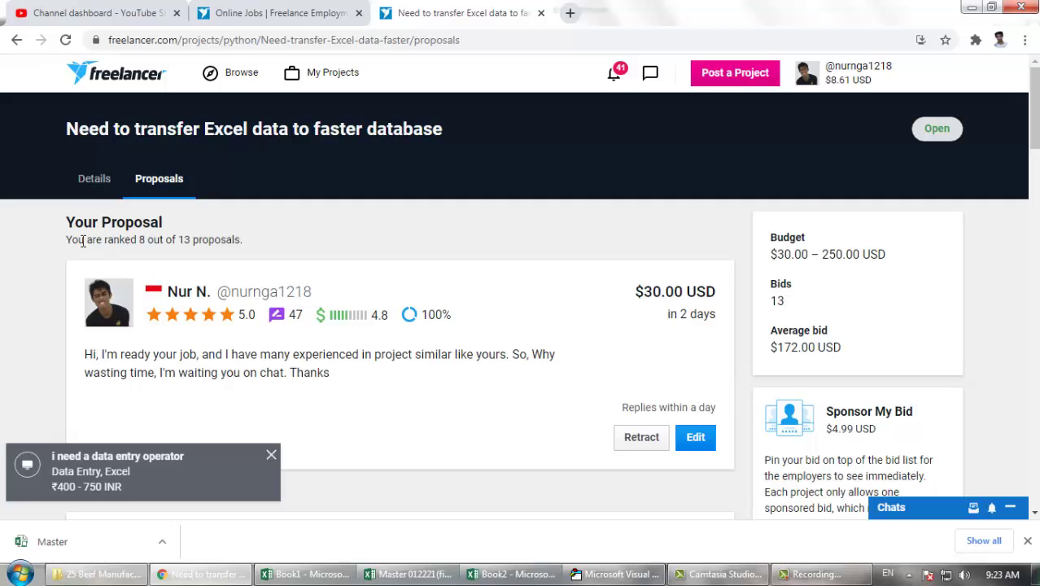
drag(85, 239, 214, 239)
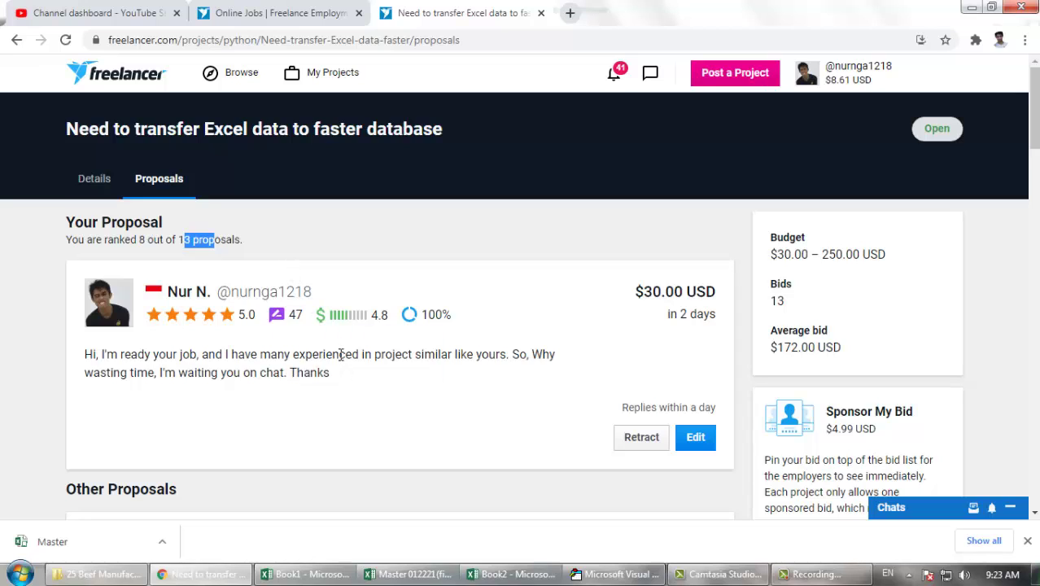
drag(324, 354, 336, 375)
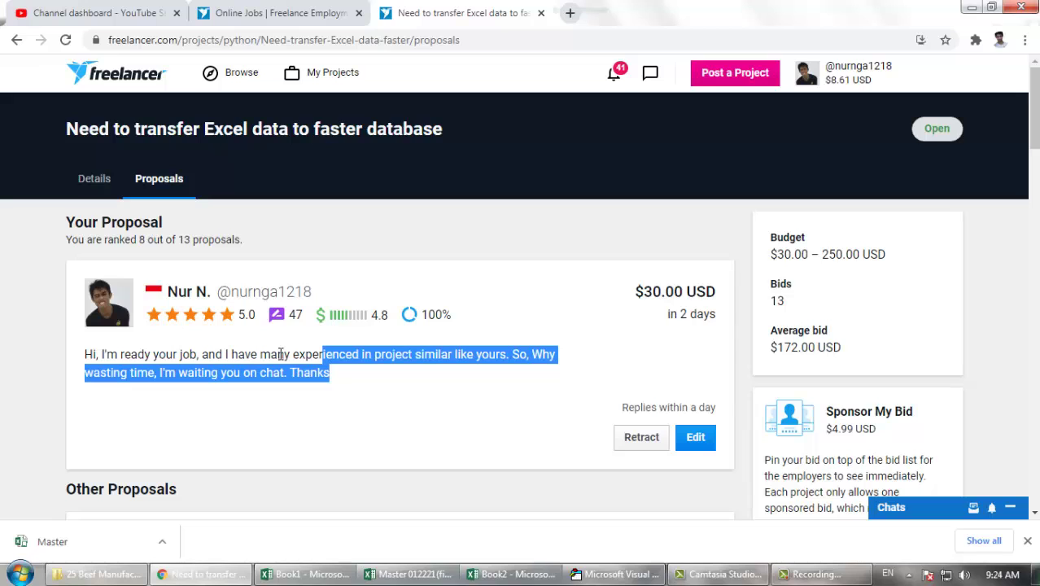
mouse_move(271, 354)
mouse_down()
mouse_move(299, 373)
mouse_move(304, 356)
mouse_up()
mouse_move(225, 354)
mouse_down()
mouse_move(241, 372)
mouse_move(264, 372)
mouse_move(269, 356)
mouse_up()
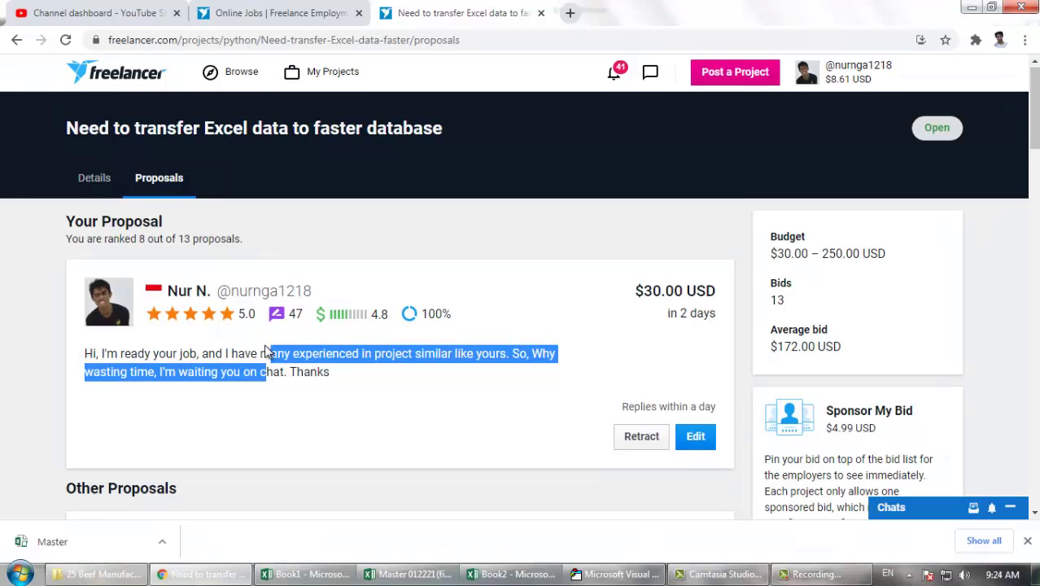
Review the submitted proposal text and dismiss the browser's downloads notice.
scroll(268, 354, down, 2)
scroll(271, 341, up, 2)
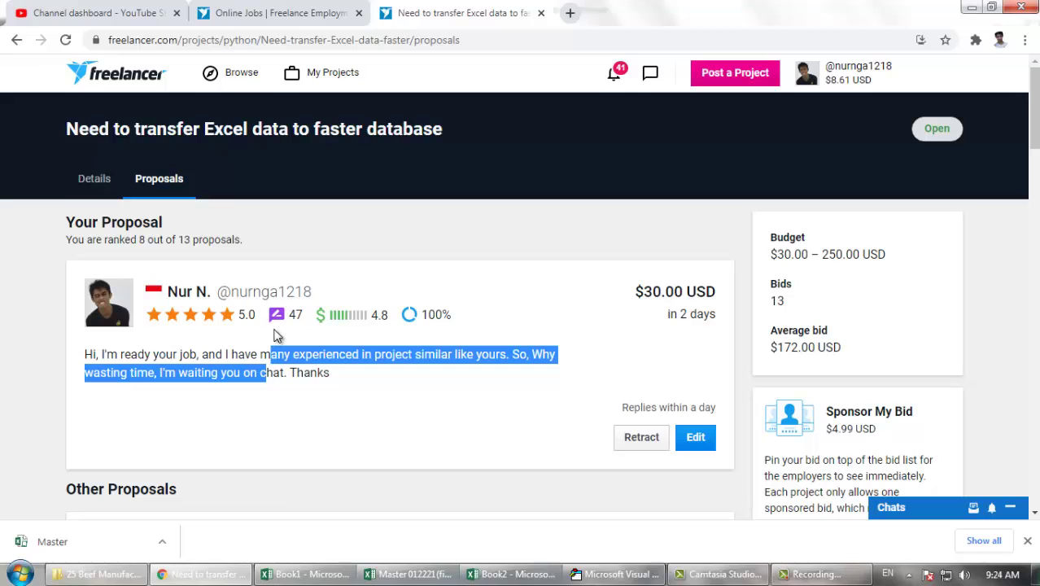
drag(215, 356, 244, 374)
double_click(189, 356)
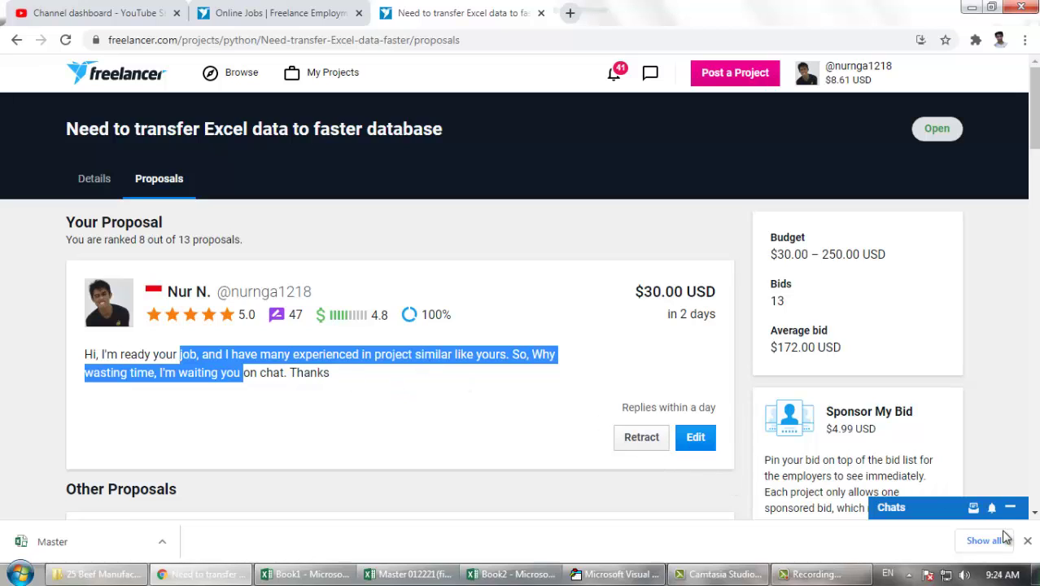
click(1028, 544)
click(602, 391)
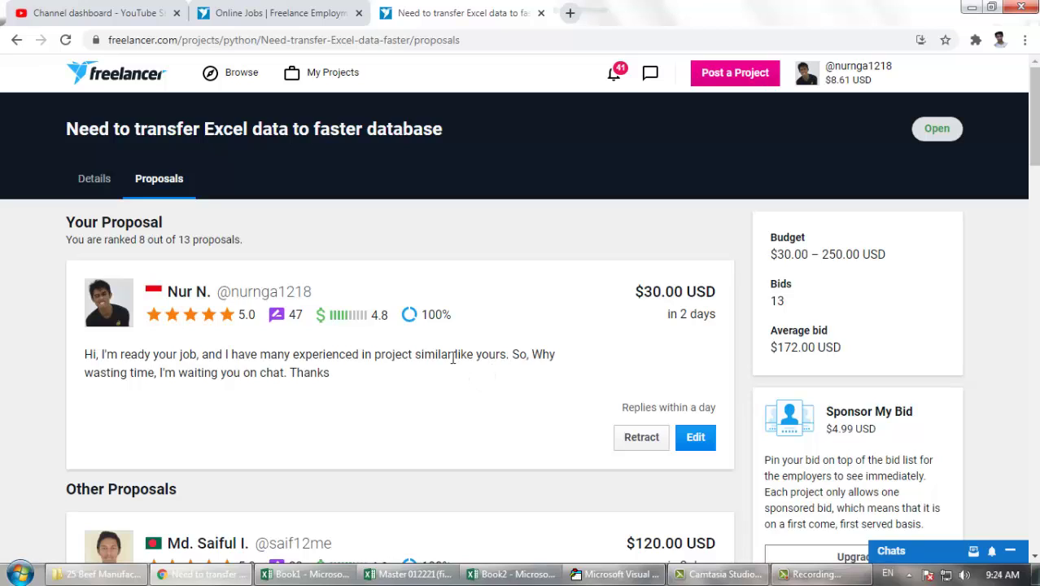
drag(293, 354, 326, 375)
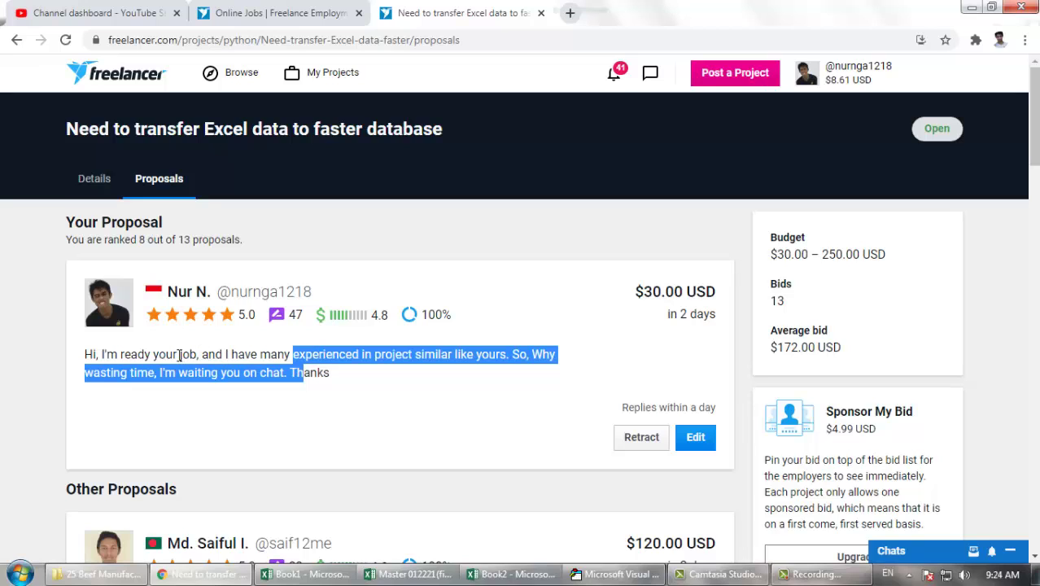
drag(179, 356, 213, 373)
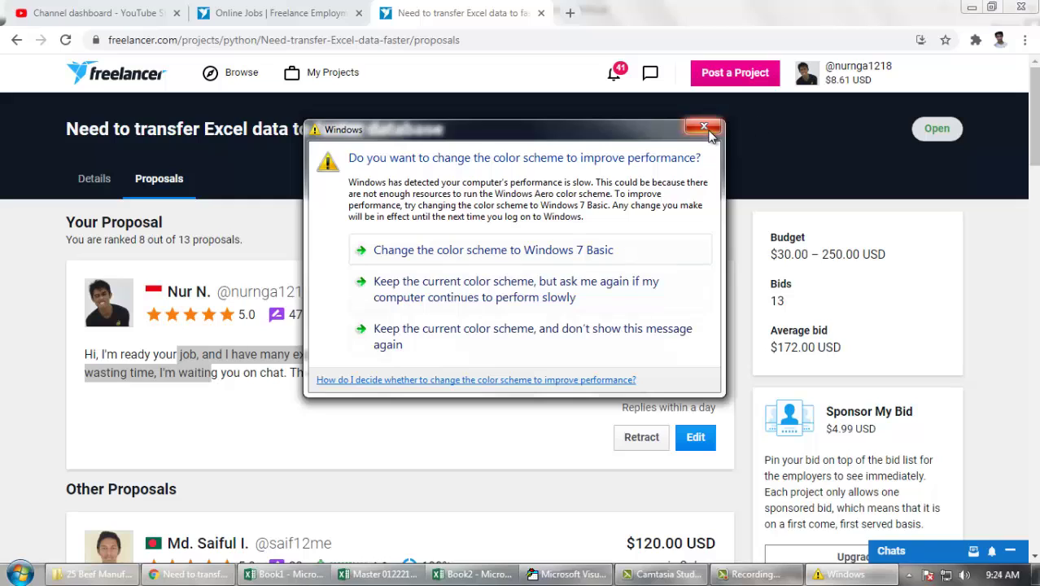
click(705, 127)
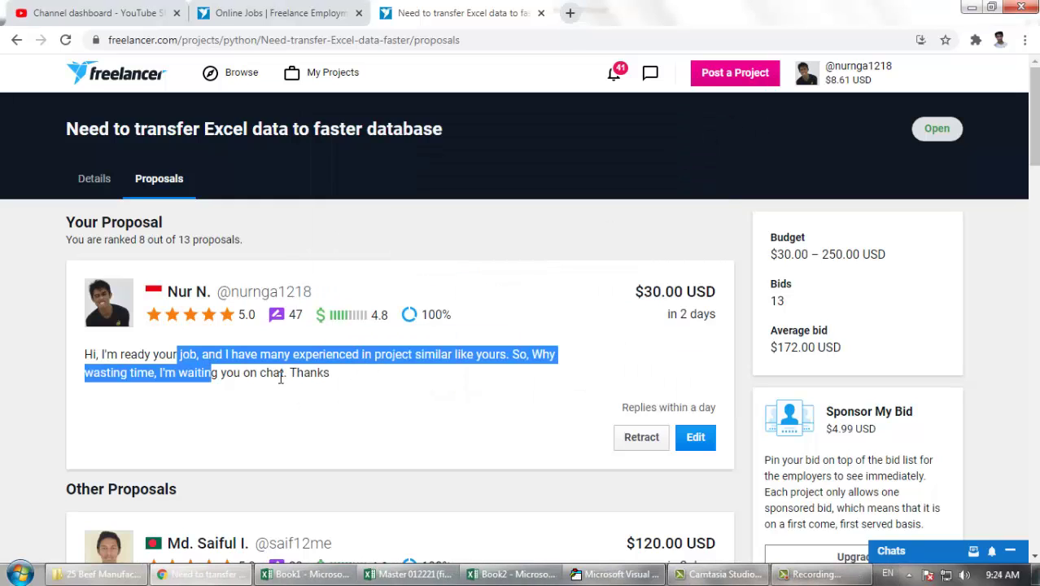
drag(281, 374, 236, 355)
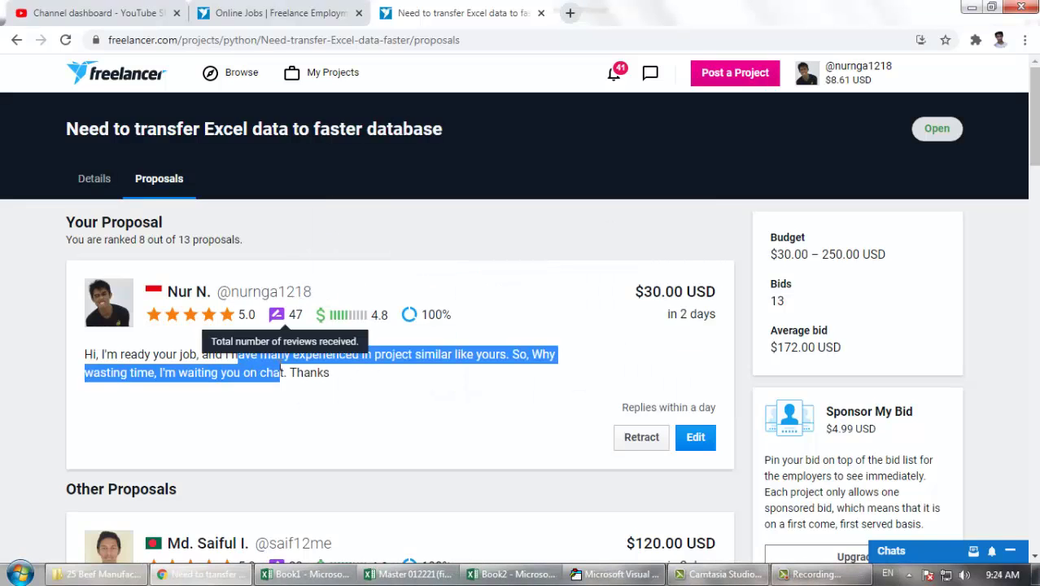
drag(310, 375, 173, 356)
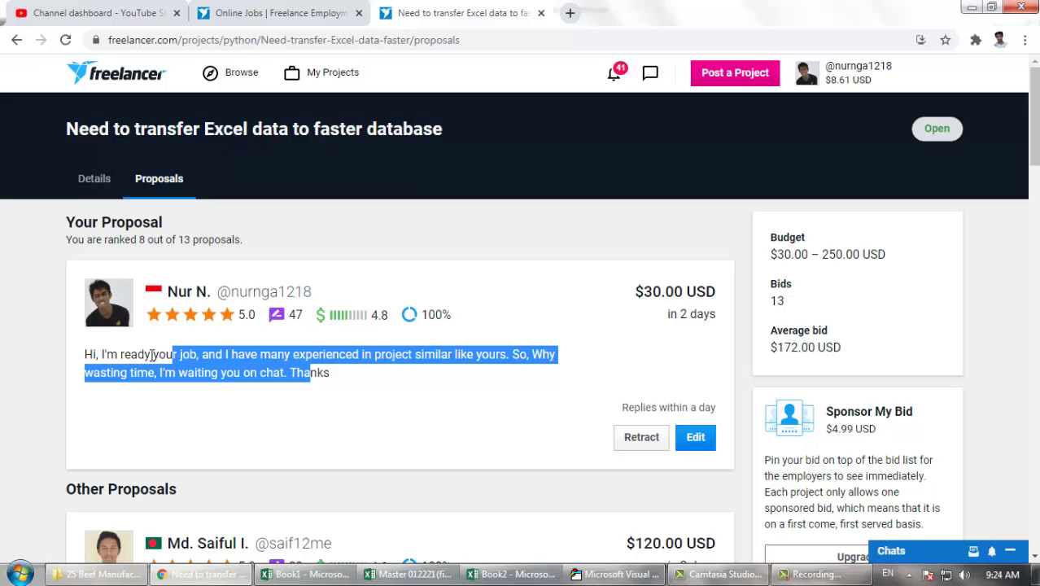
drag(151, 355, 191, 372)
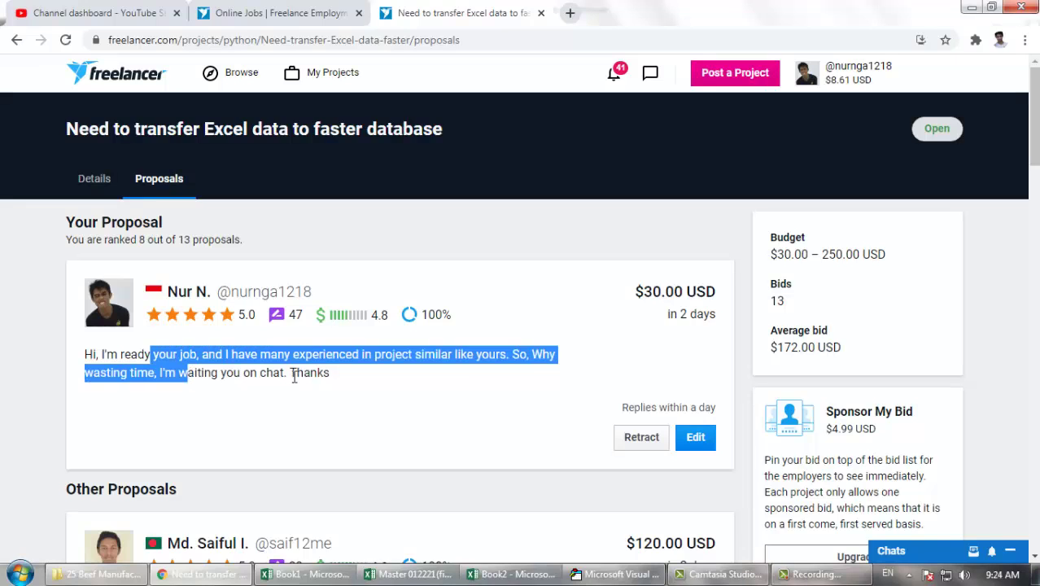
drag(303, 372, 202, 355)
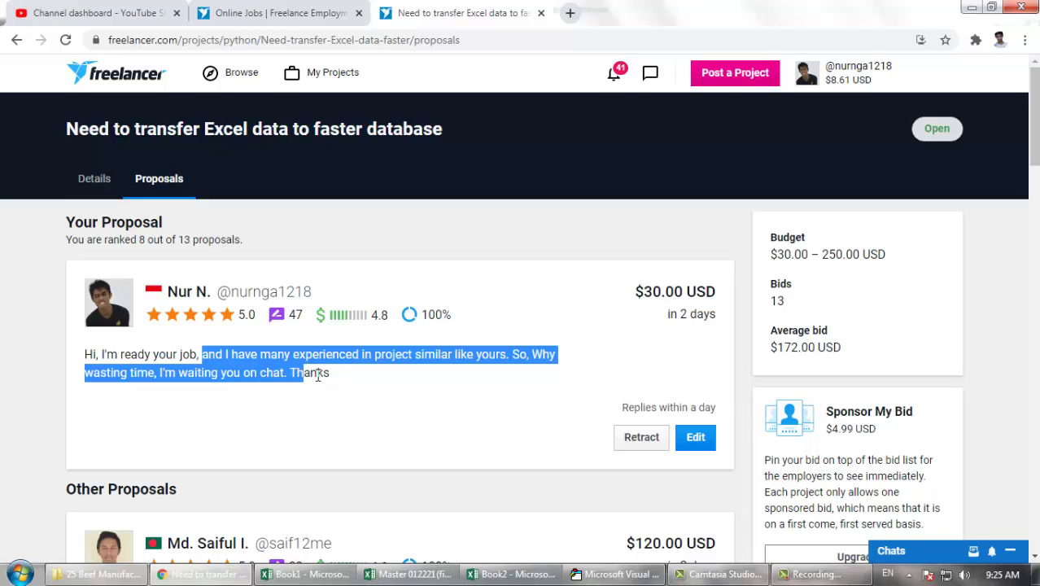
drag(319, 374, 189, 361)
click(179, 356)
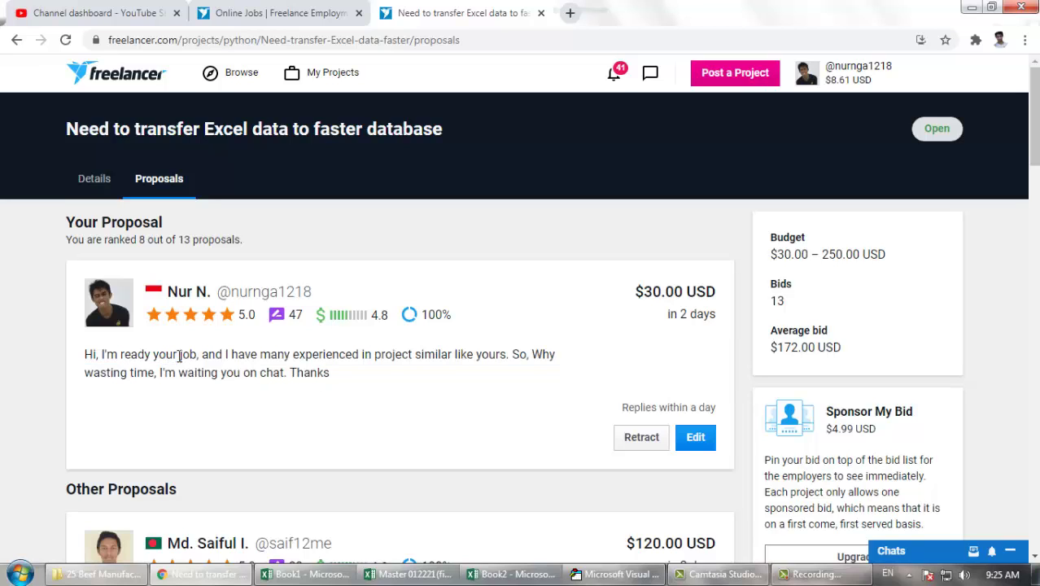